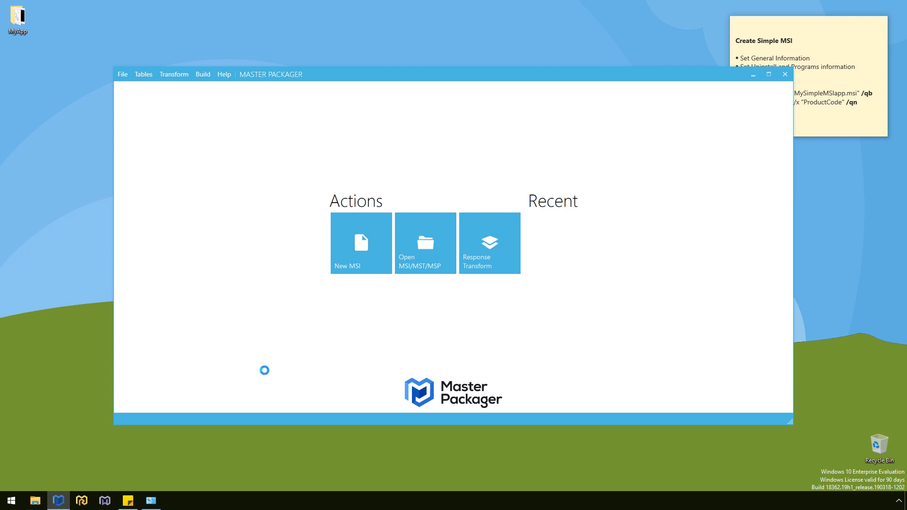
Step: Create a new MSI package on the Desktop with the file name MyApp.msi
click(346, 239)
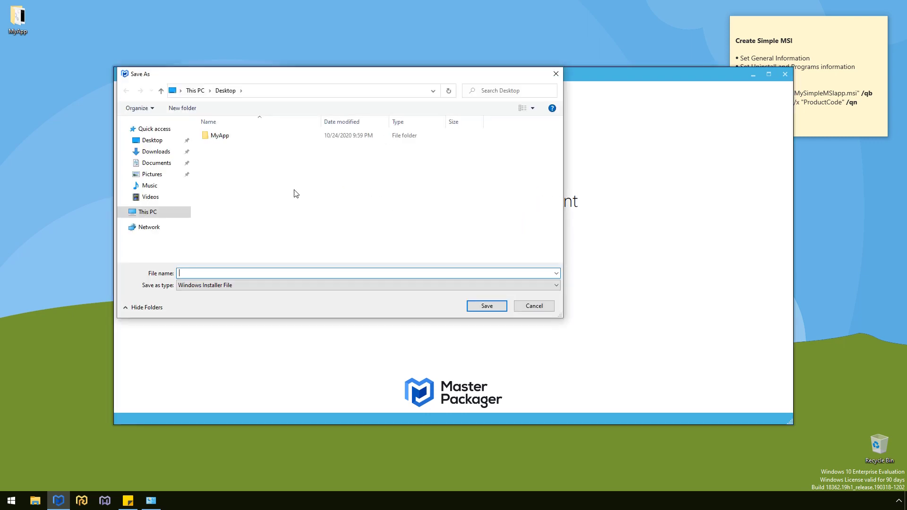
text(My)
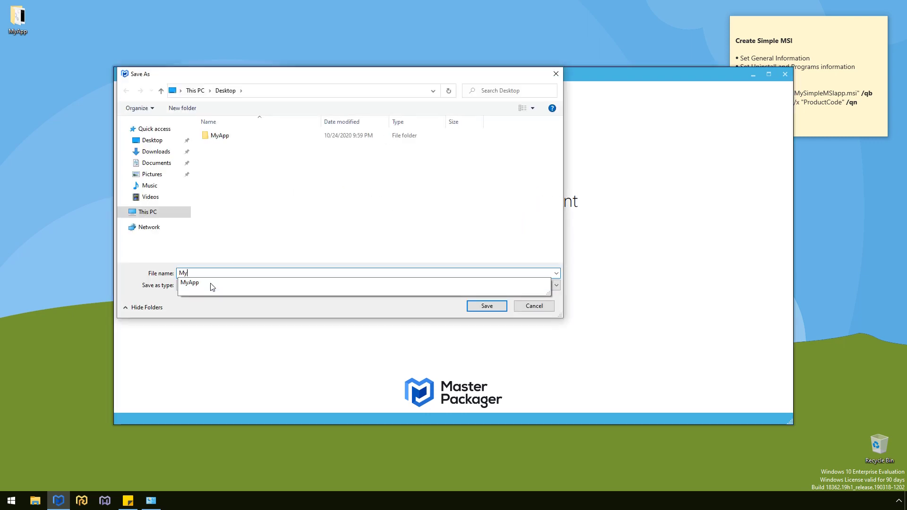
text(App.msi)
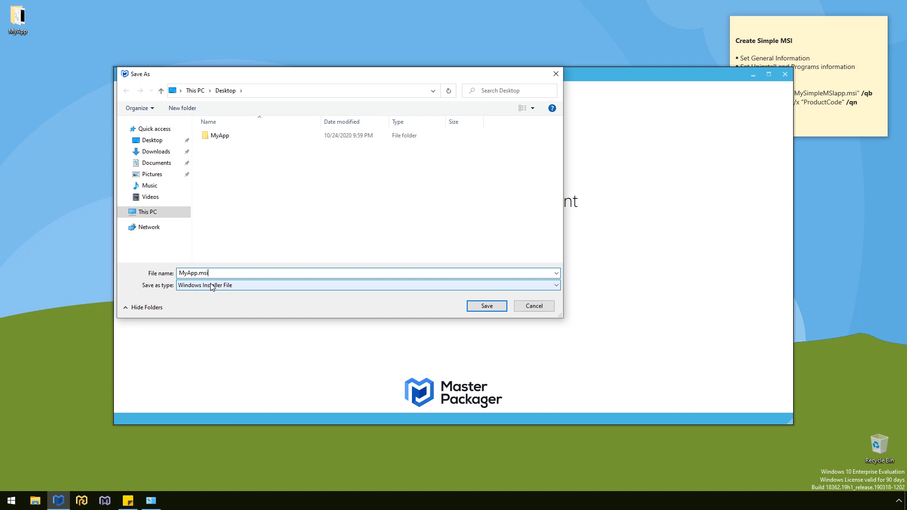
key(Return)
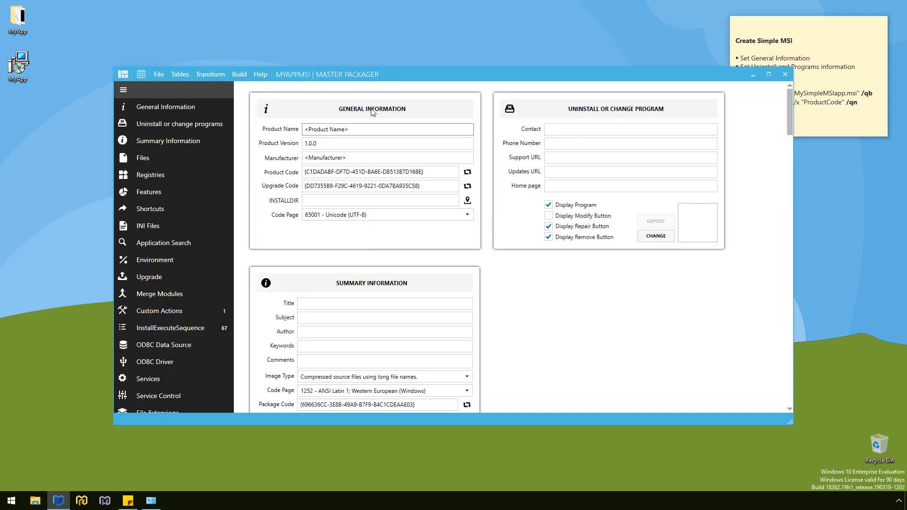
Step: Set the product name to MyApp and the manufacturer to Packager in the general information
drag(351, 129, 287, 133)
text(MyApp)
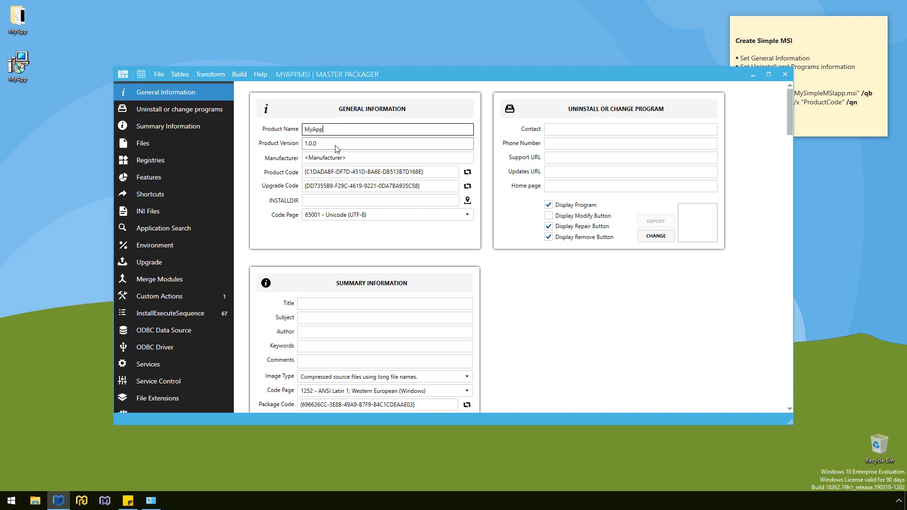
drag(349, 157, 304, 163)
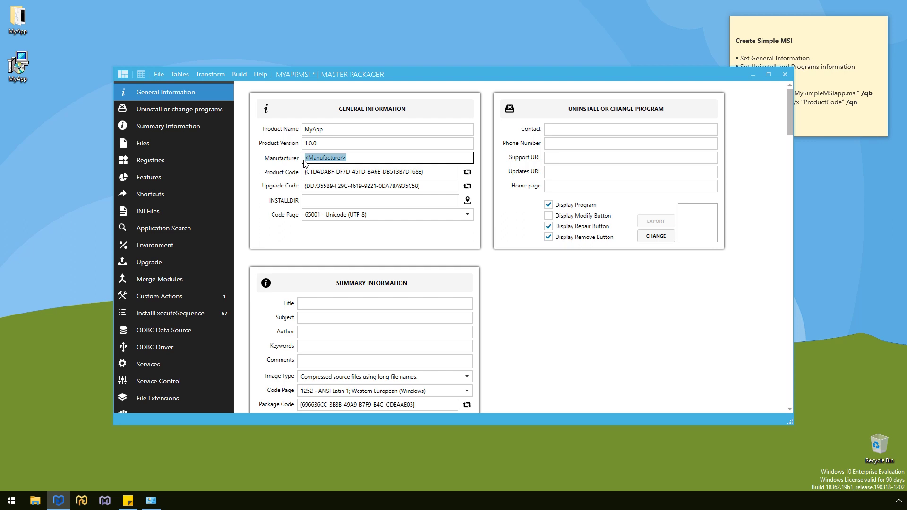
text(Packager)
Step: Set the uninstall entry's icon to the one from filetogeticon in the desktop MyApp folder
click(596, 129)
click(610, 144)
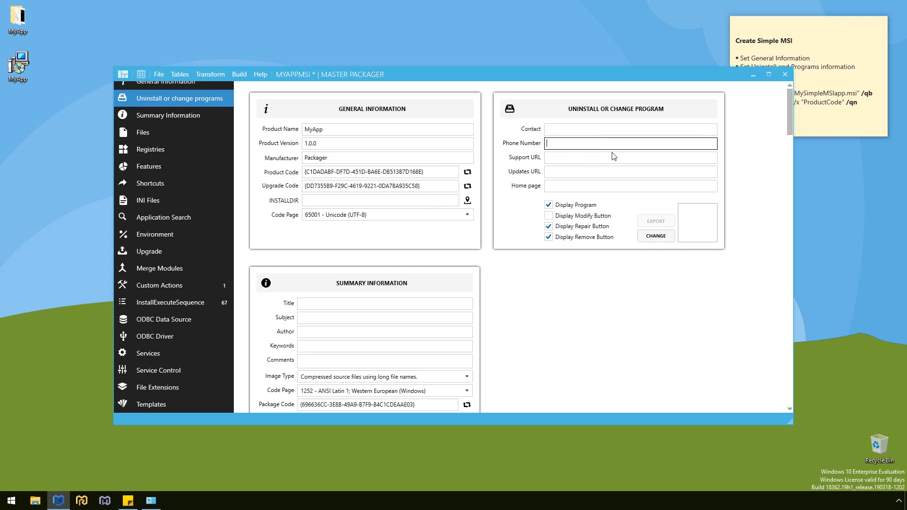
click(655, 235)
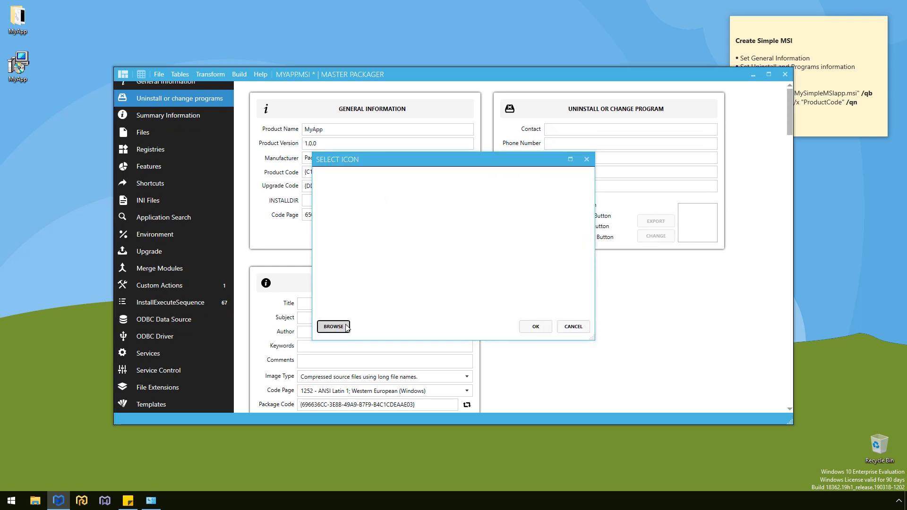
click(347, 327)
double_click(225, 137)
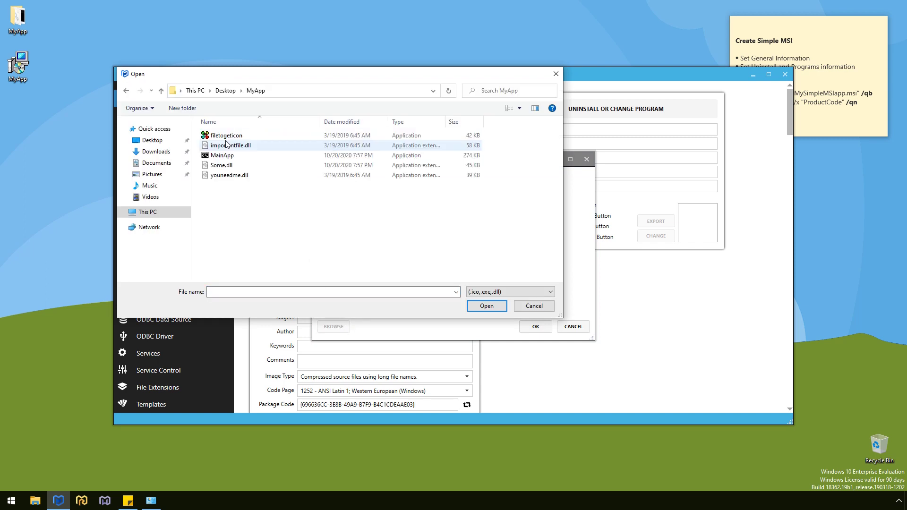
click(227, 136)
click(473, 308)
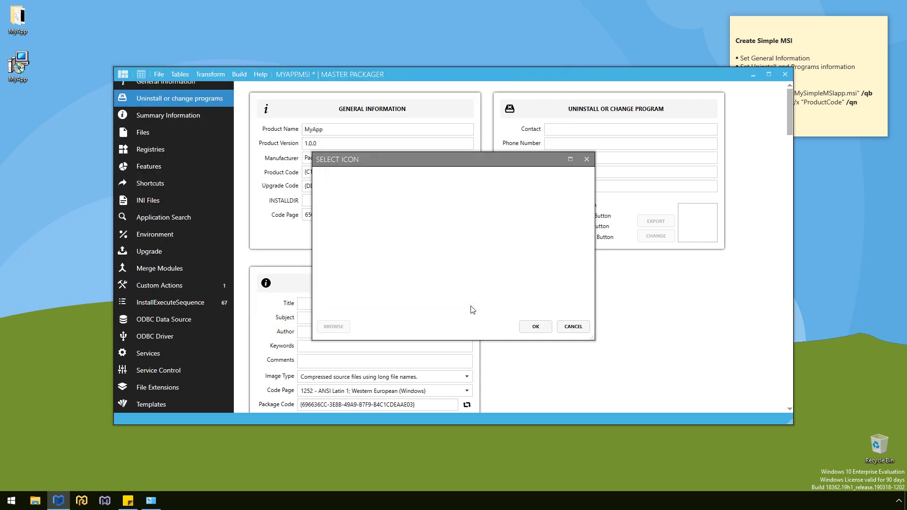
click(534, 326)
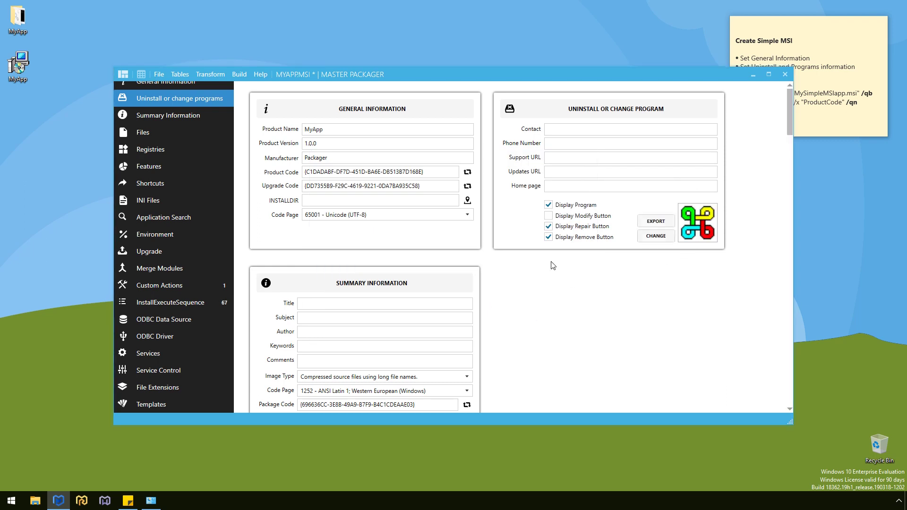
Step: Copy the product name into the summary information title and complete the title as MyApp 1.0.0
scroll(520, 250, down, 1)
scroll(499, 239, up, 1)
click(336, 144)
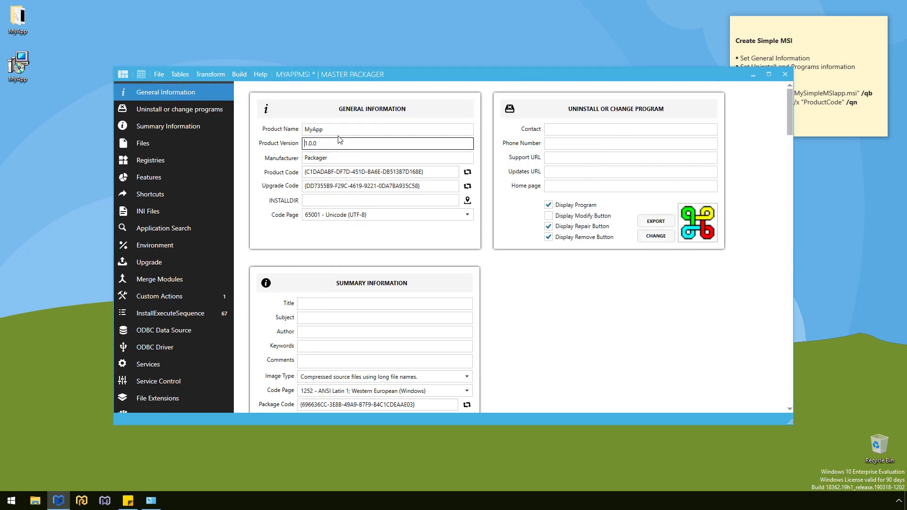
double_click(313, 133)
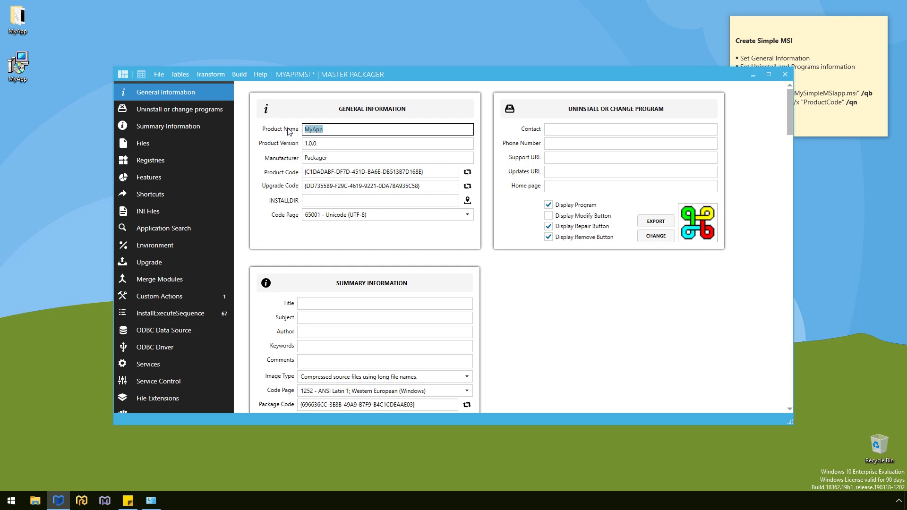
right_click(321, 137)
click(326, 146)
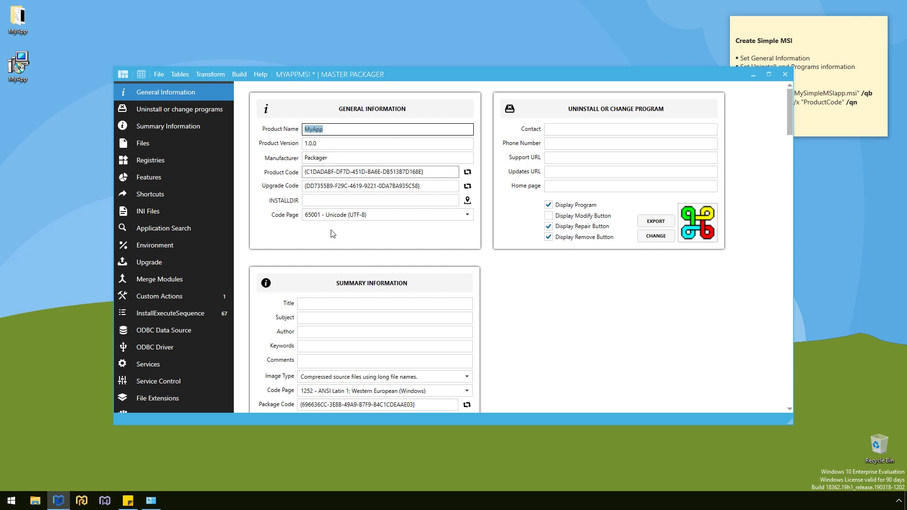
click(313, 304)
key(ctrl+v)
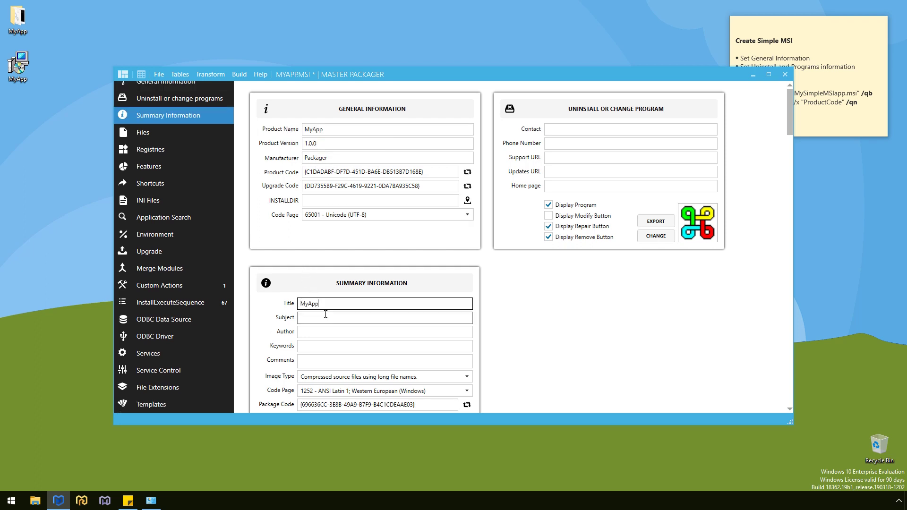
click(374, 316)
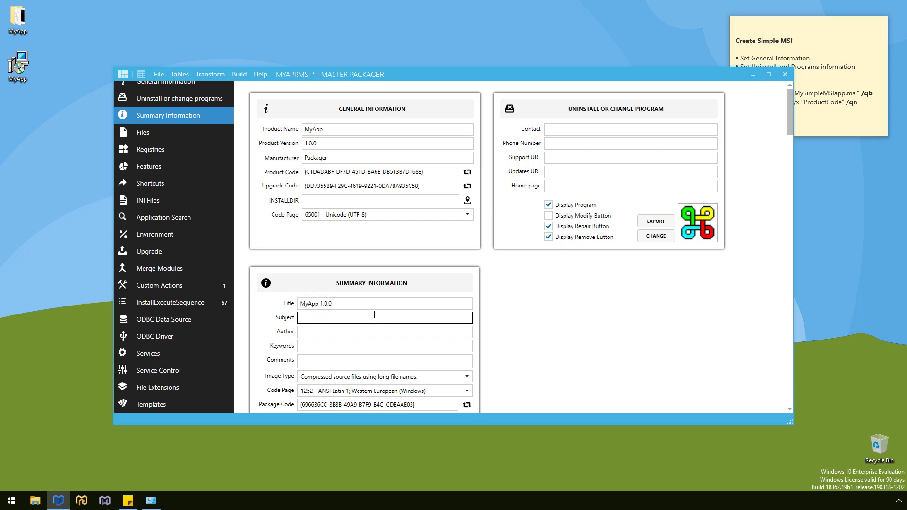
Step: Add the desktop MyApp folder with its files to [ProgramFilesFolder] in the package
scroll(492, 312, down, 3)
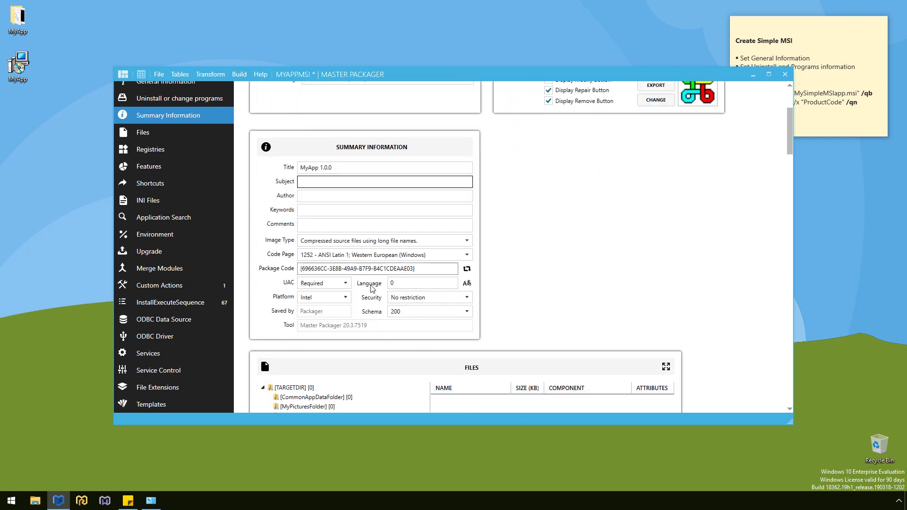
scroll(568, 255, down, 3)
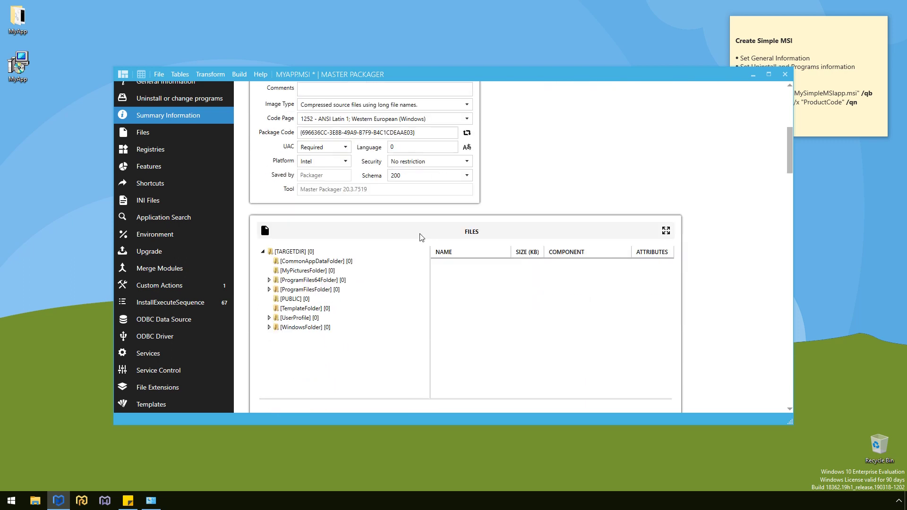
click(269, 289)
drag(16, 15, 356, 295)
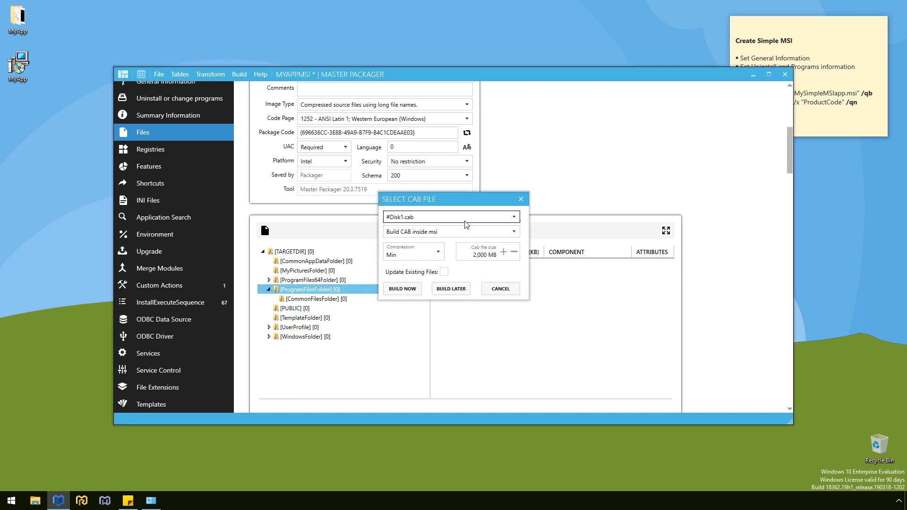
Step: Build #Disk1.cab inside the MSI immediately with Min compression and show the files of the added MyApp folder
click(511, 232)
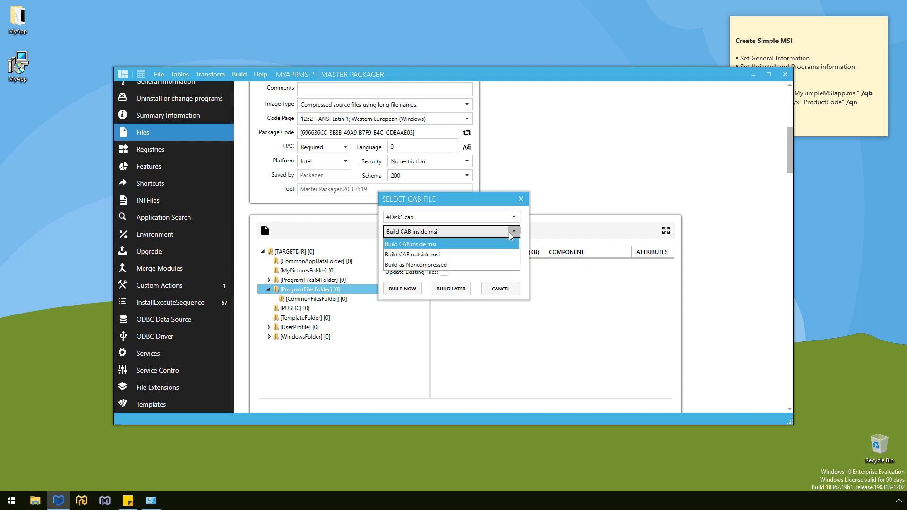
click(501, 240)
click(438, 253)
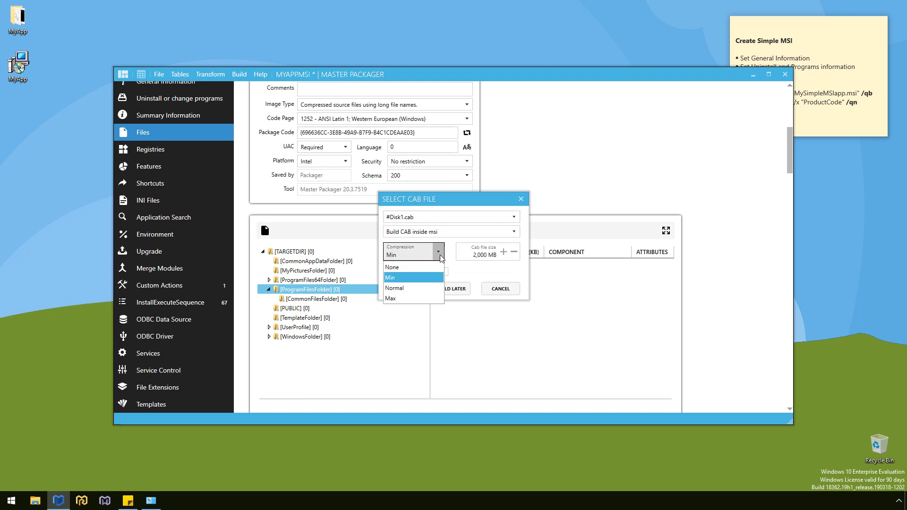
click(442, 258)
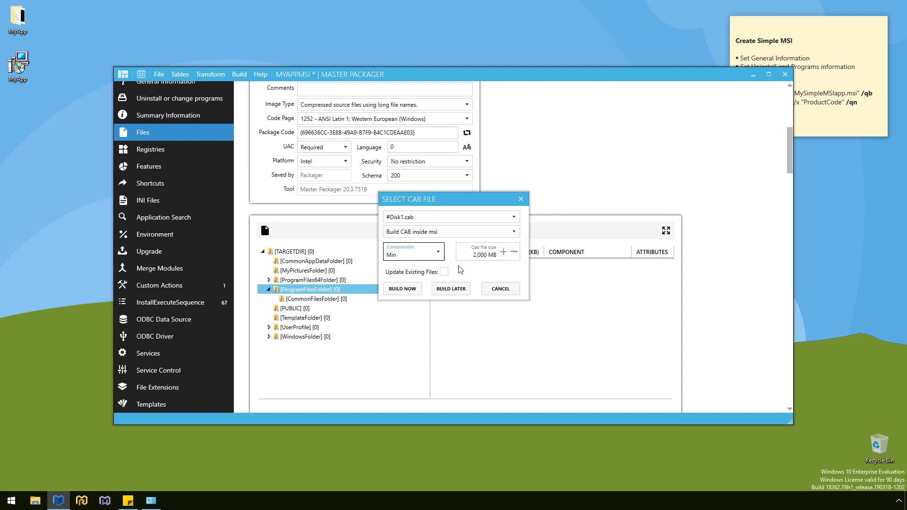
click(415, 288)
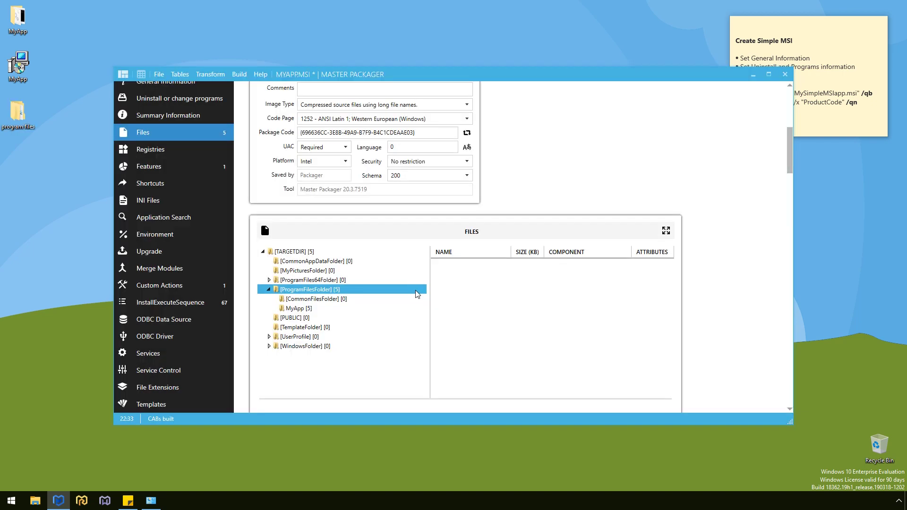
click(404, 309)
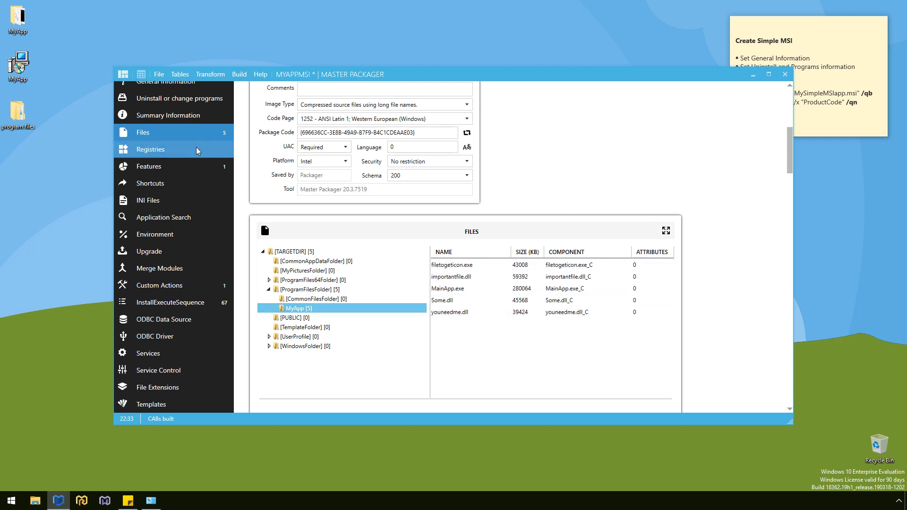
Step: Start a new shortcut named MyApp 1.0.0 that targets MainApp.exe in the MyApp folder under [ProgramFilesFolder]
click(197, 183)
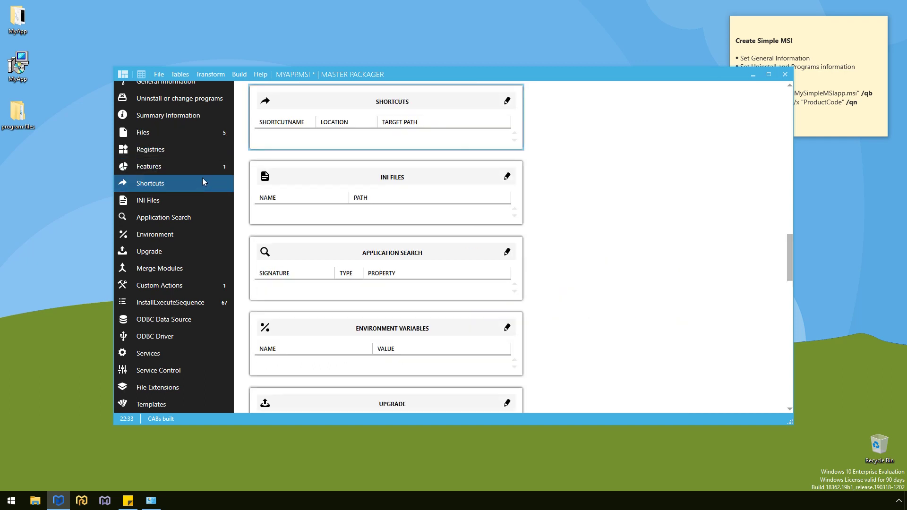
click(507, 101)
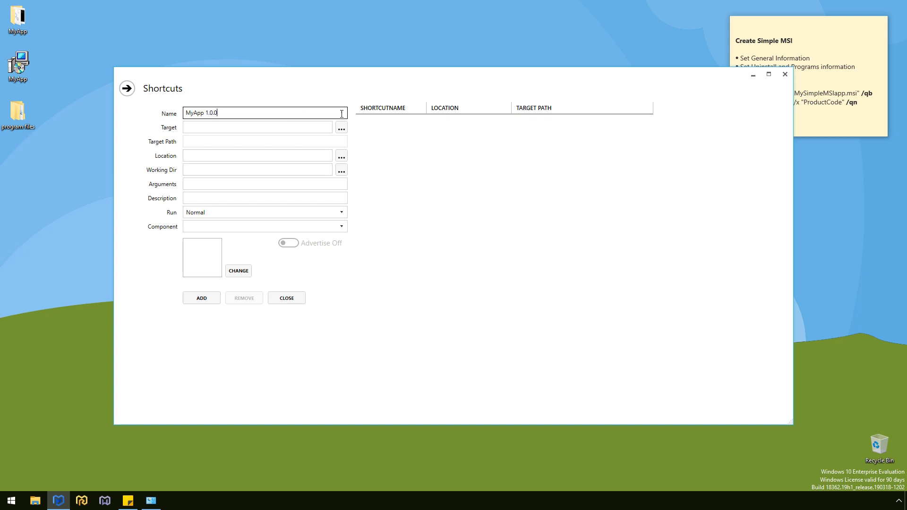
click(342, 128)
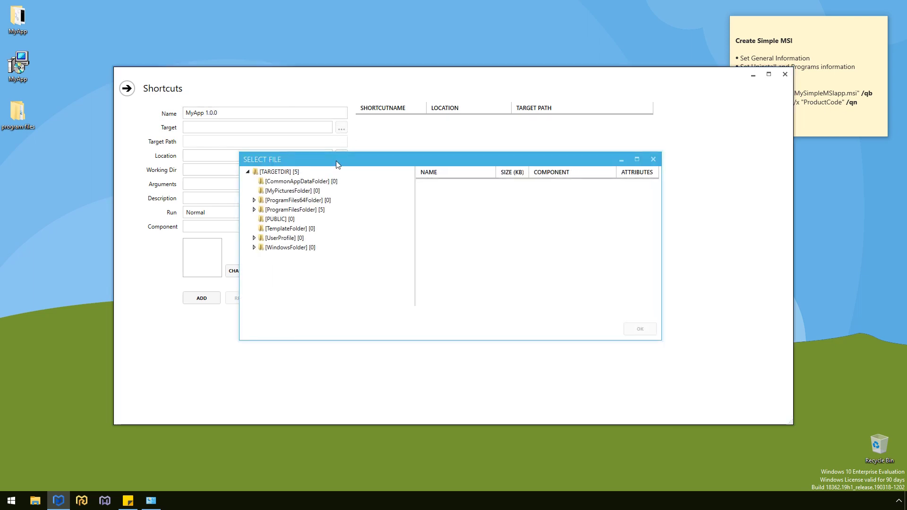
double_click(291, 210)
click(282, 228)
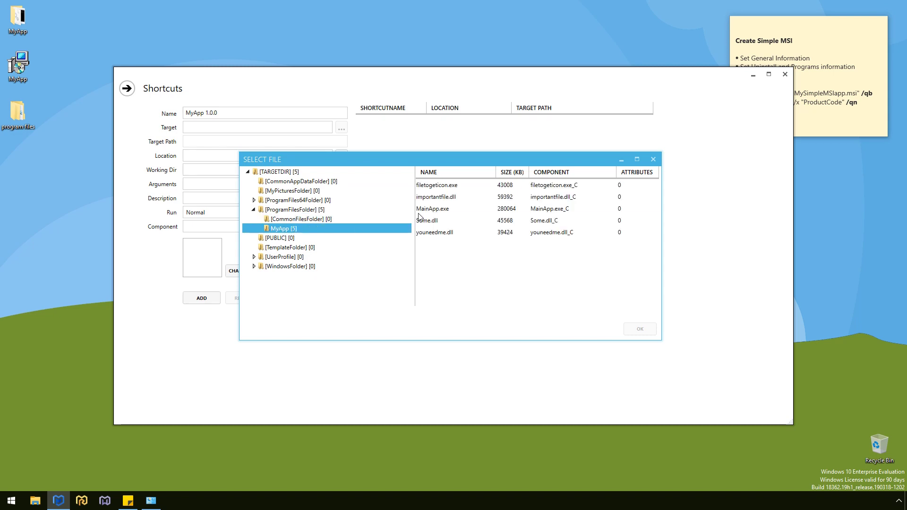
click(432, 209)
click(633, 330)
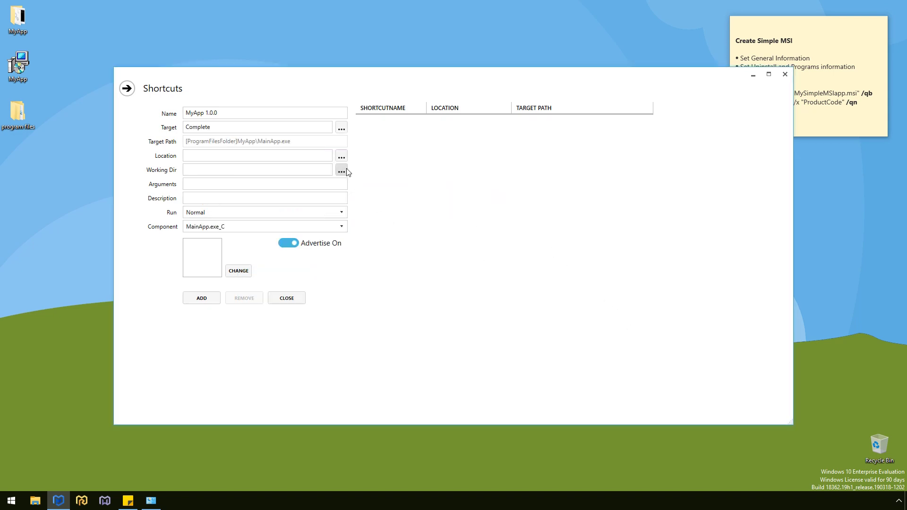
Step: Set the shortcut's working directory to the MyApp folder under [ProgramFilesFolder]
double_click(417, 209)
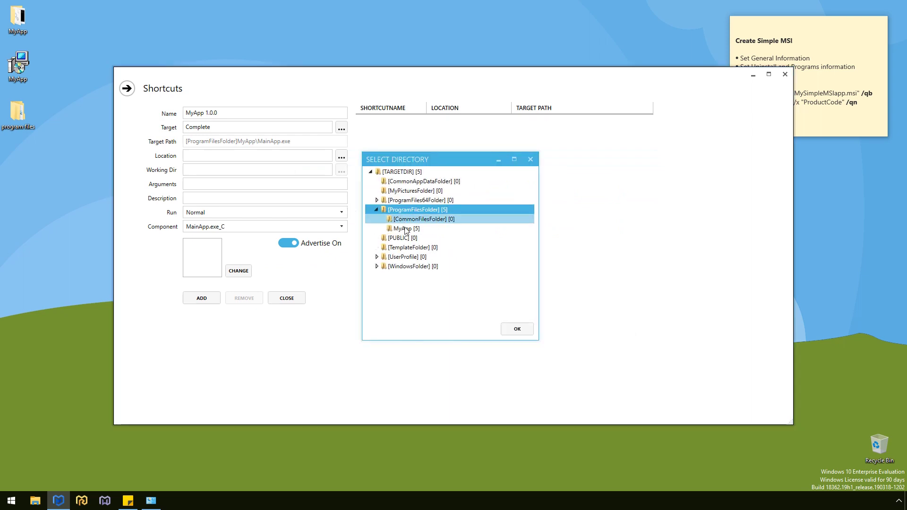
click(407, 228)
click(517, 329)
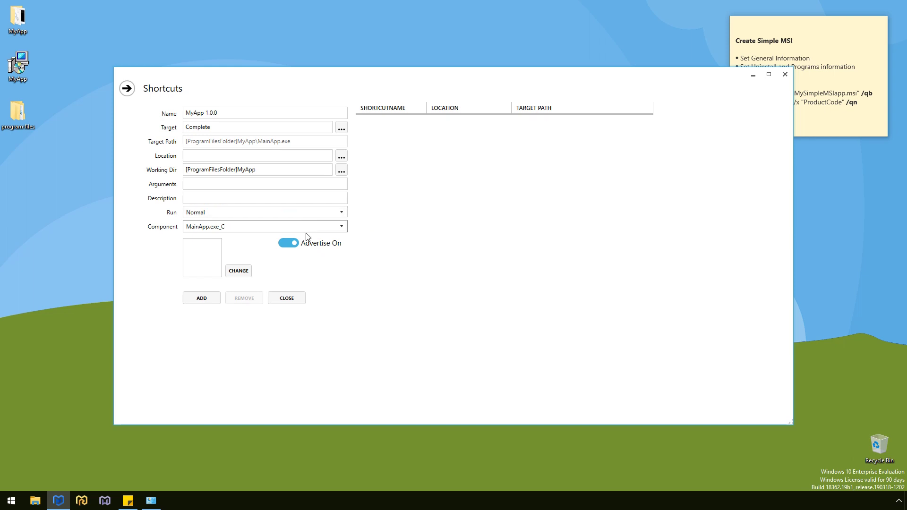
Step: Set the shortcut's location to a new folder named MyApp 1.0.0 under [ProgramMenuFolder] in the user profile's start menu folder
click(341, 156)
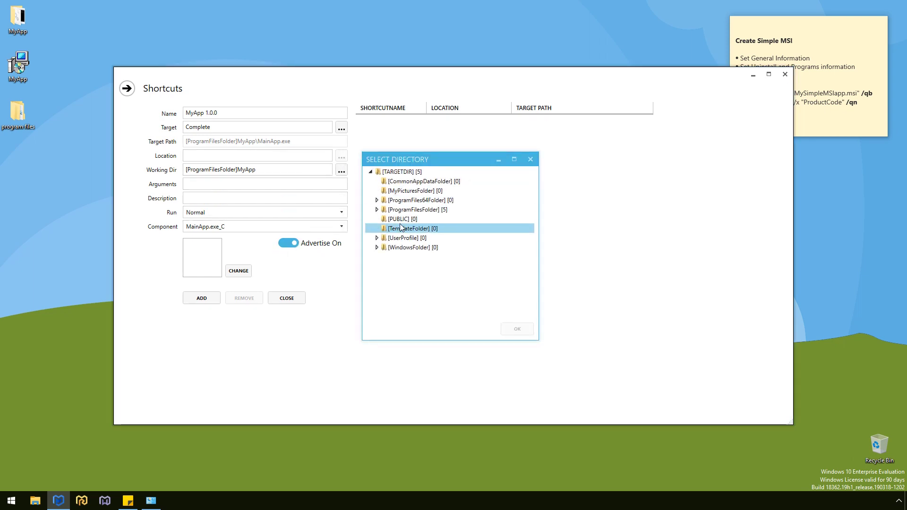
double_click(406, 239)
scroll(415, 274, down, 1)
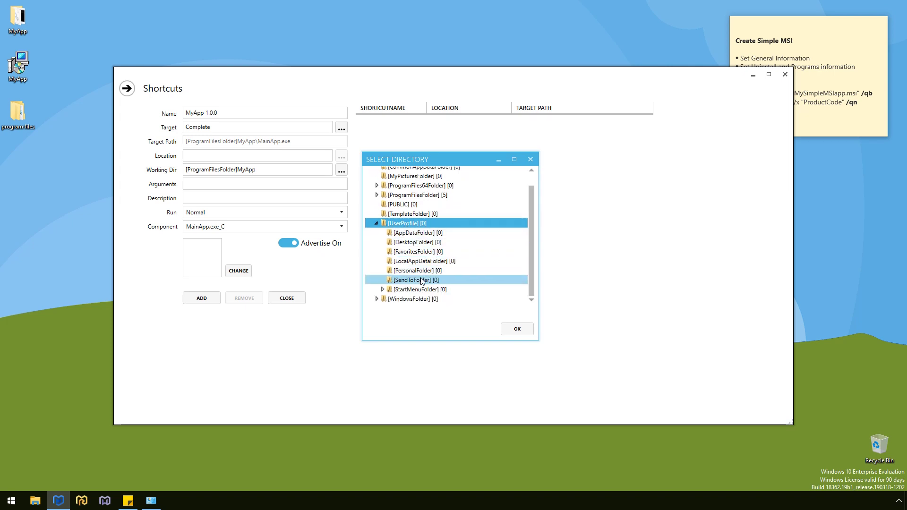
double_click(418, 289)
click(429, 277)
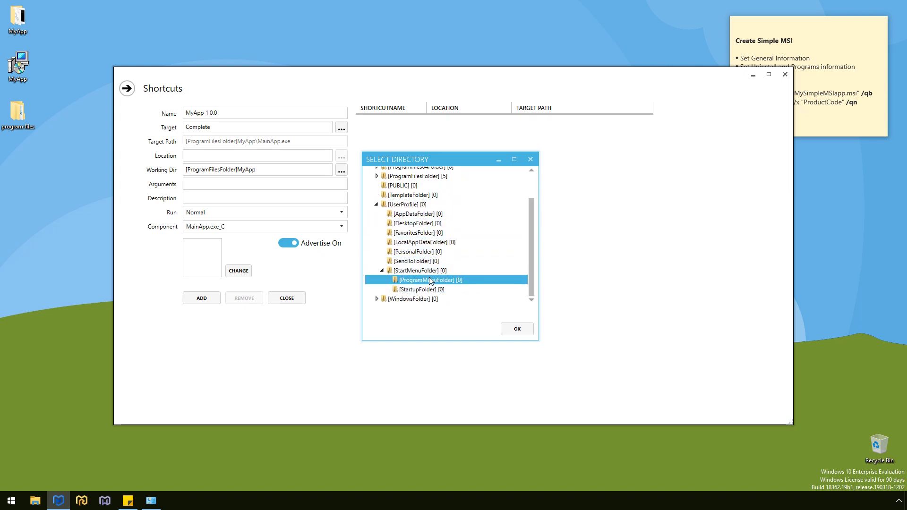
right_click(429, 277)
click(444, 286)
text(MyApp 1.0.0)
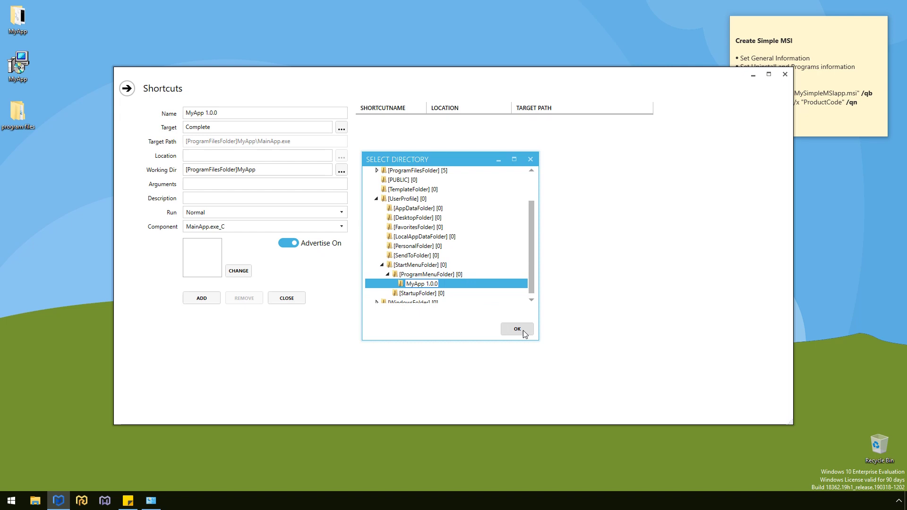
click(522, 330)
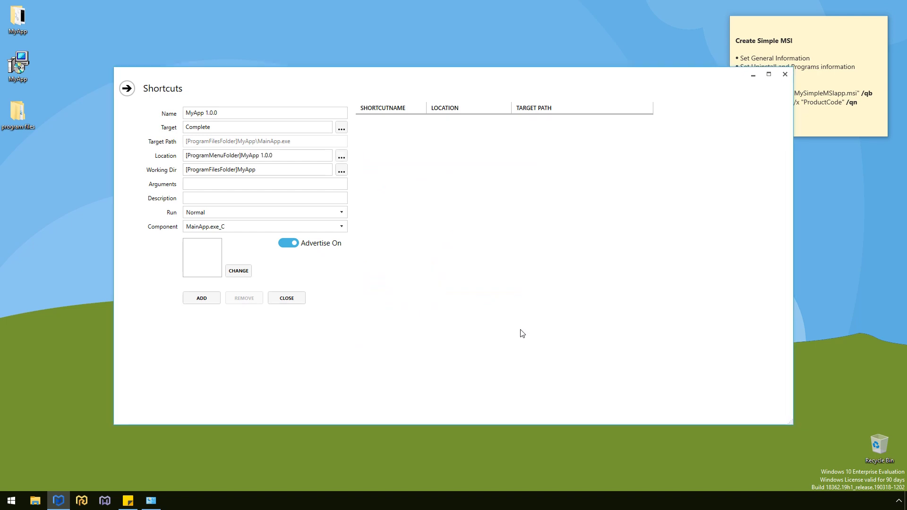
Step: Assign the multicoloured application icon to the shortcut and add the shortcut to the package
click(238, 271)
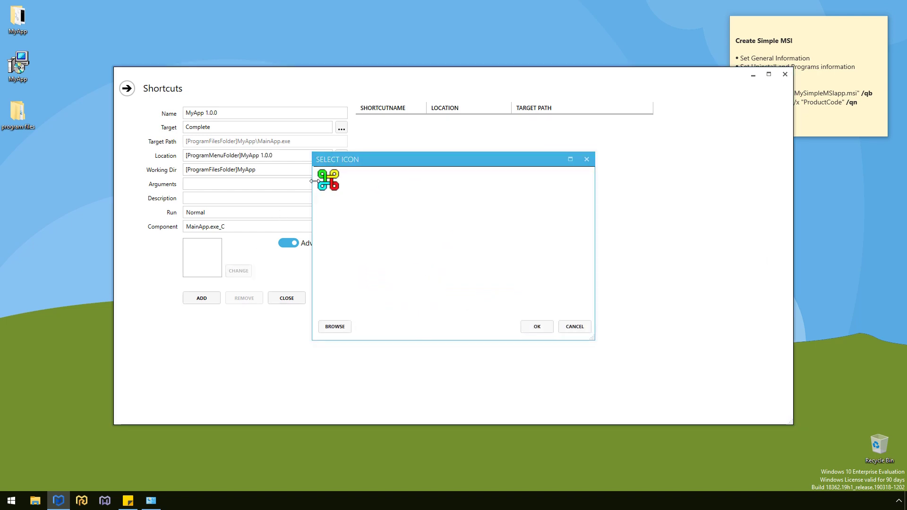
click(529, 329)
click(192, 301)
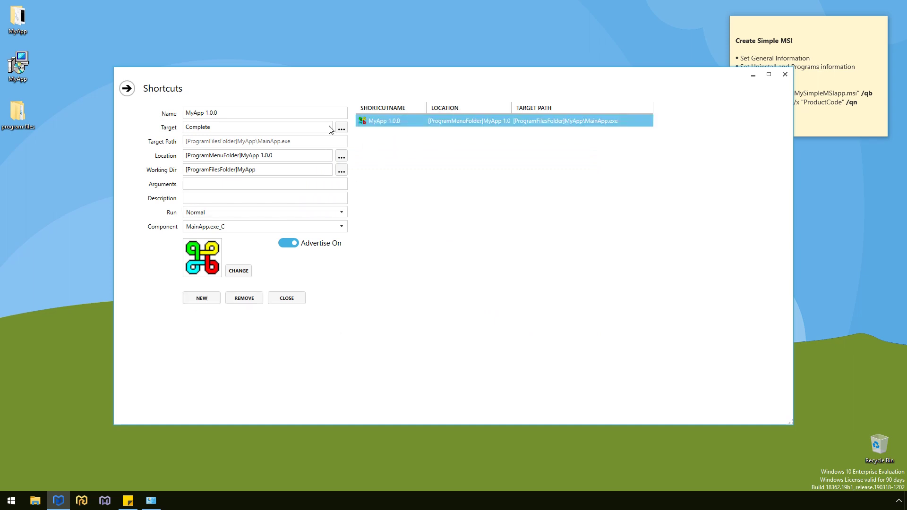
Step: Return to the package overview and save the MSI
click(127, 88)
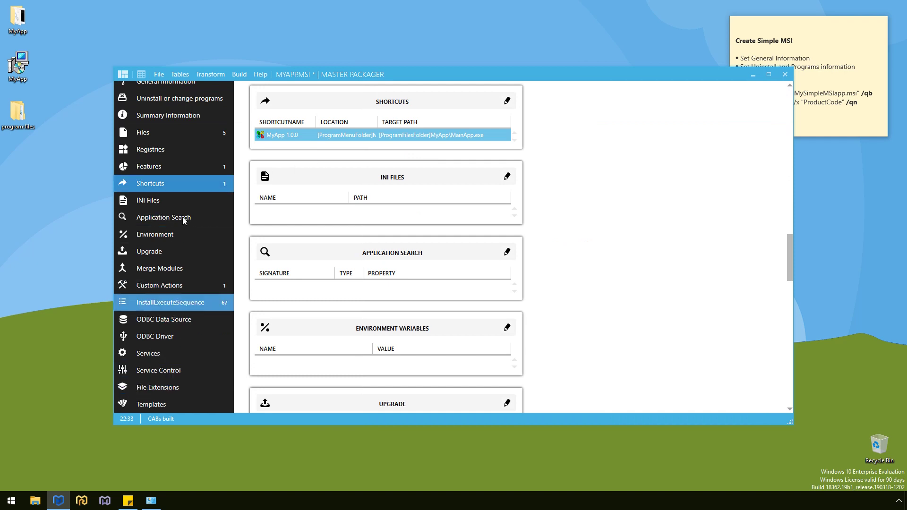
scroll(187, 109, up, 1)
click(160, 74)
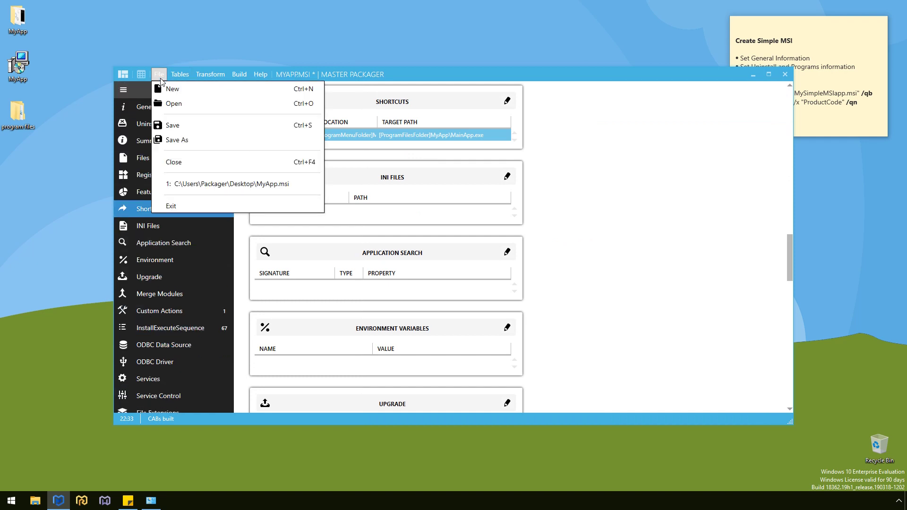
click(171, 125)
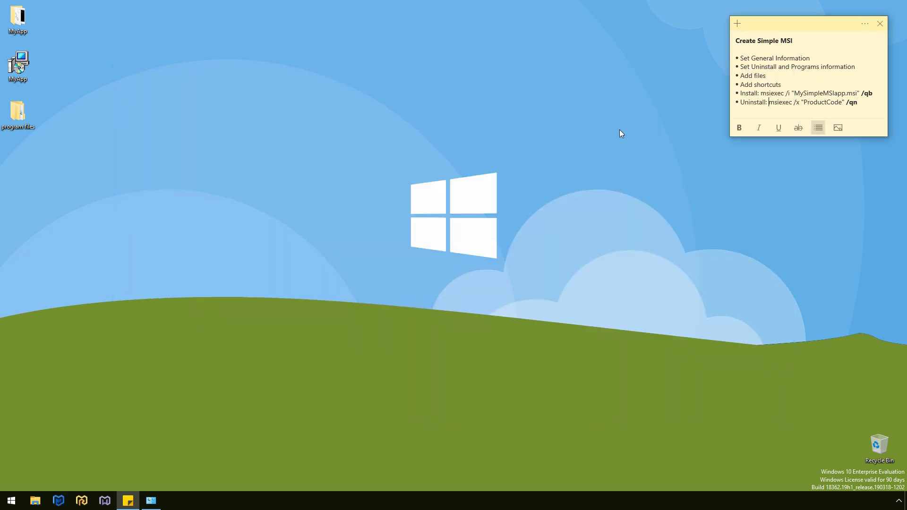
Step: Check the installed programs list in Programs and Features, and open Command Prompt as administrator
click(151, 501)
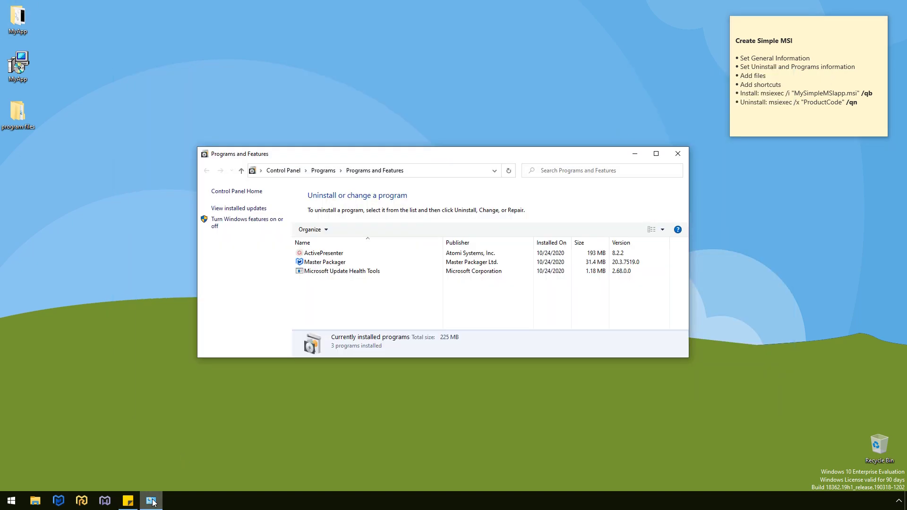
click(151, 501)
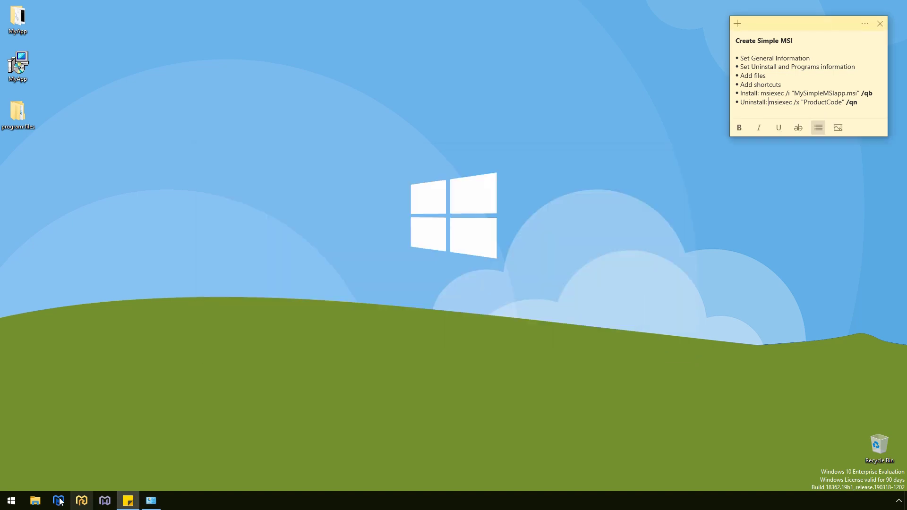
click(17, 504)
text(cmd)
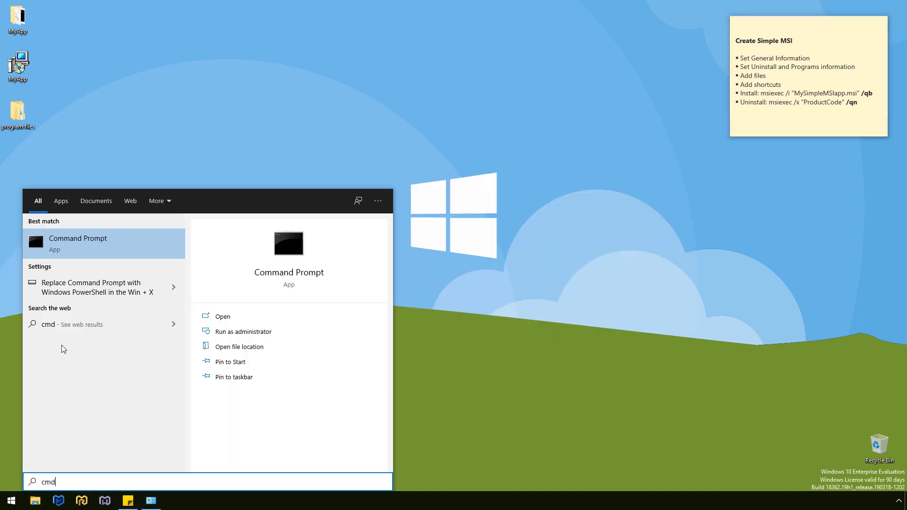
right_click(105, 243)
click(121, 250)
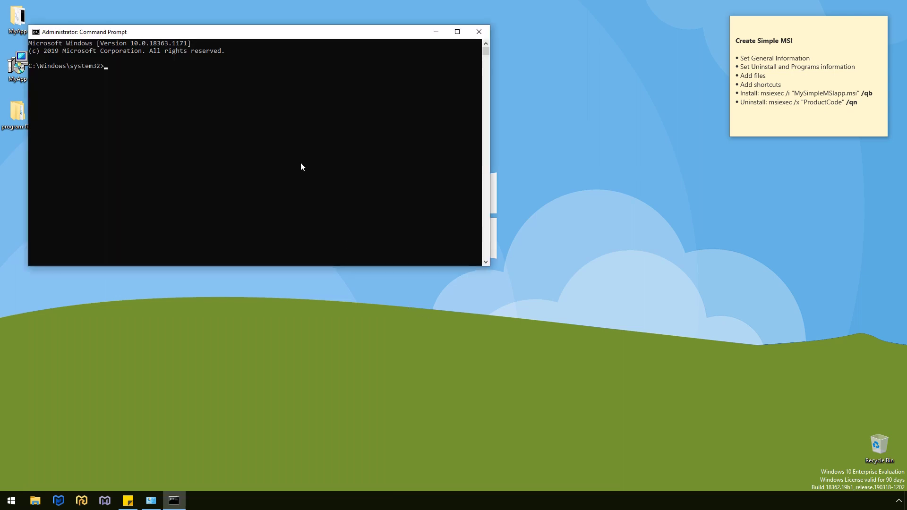
drag(241, 41, 272, 113)
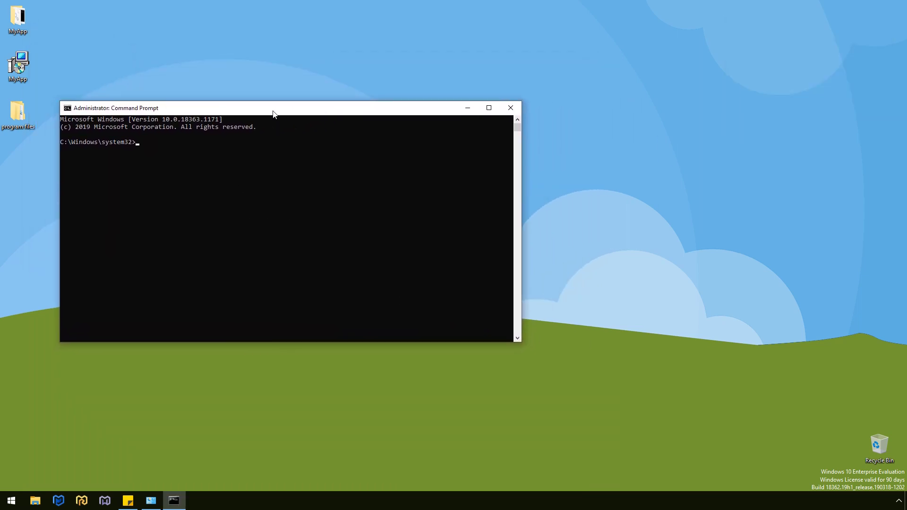
Step: Install the package from Command Prompt with msiexec /i "C:\Users\Packager\Desktop\MyApp.msi" /qb
click(156, 408)
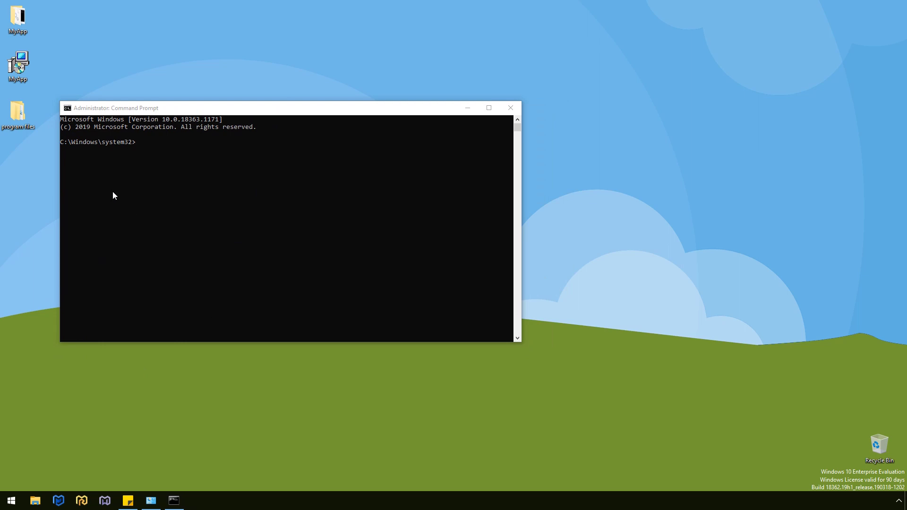
click(128, 500)
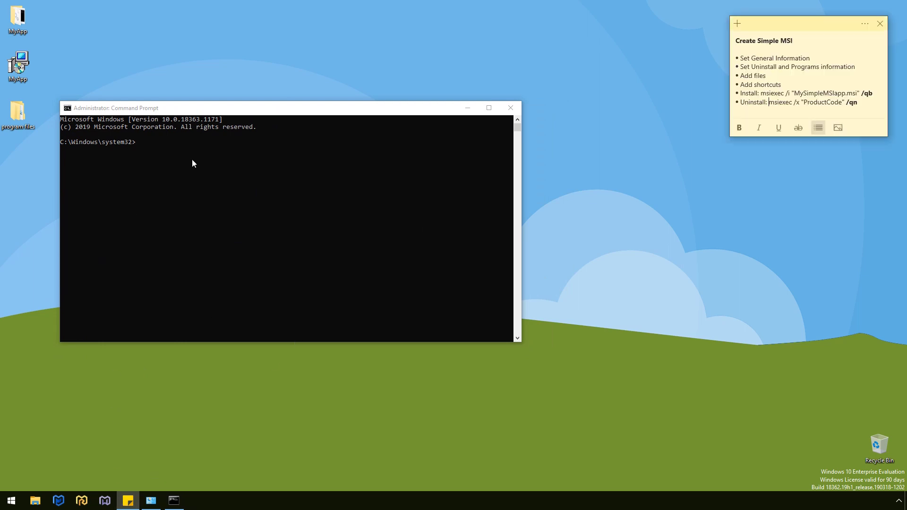
click(225, 181)
text(msix)
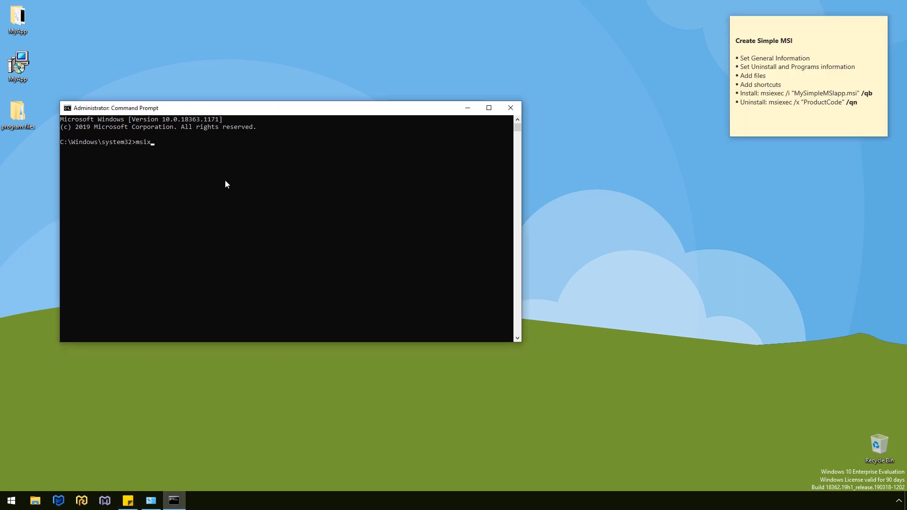
key(BackSpace)
text(exec /i)
right_click(19, 64)
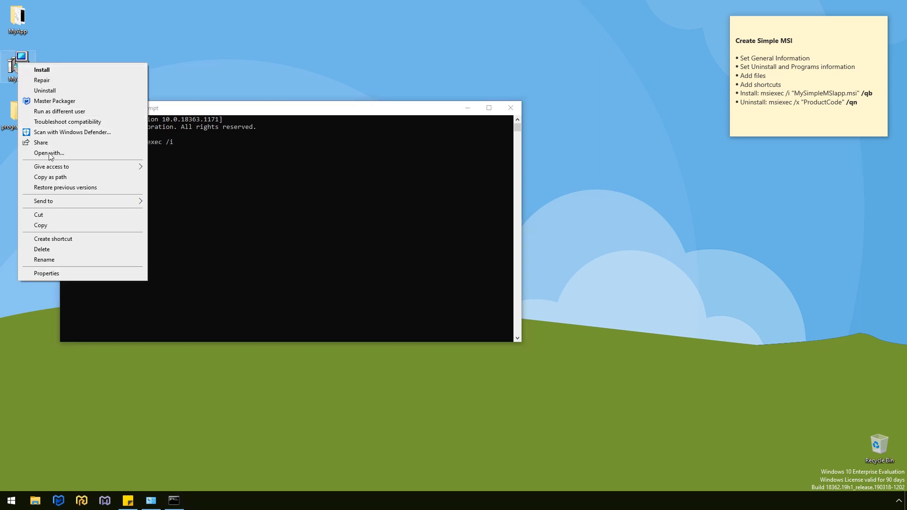
click(75, 177)
click(203, 155)
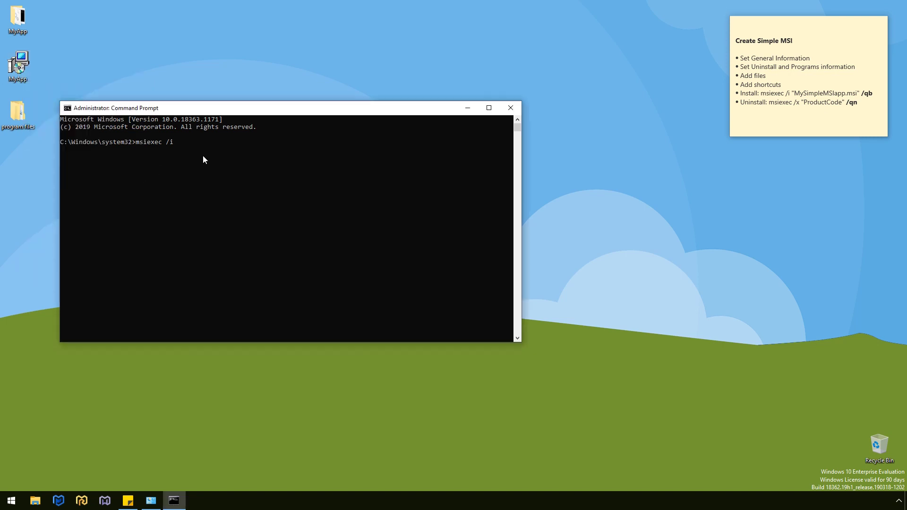
right_click(203, 155)
text(/qb)
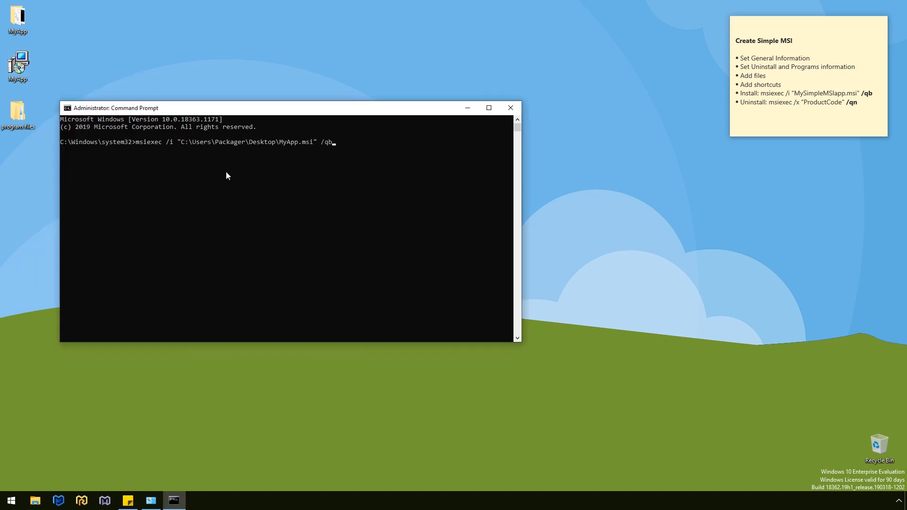
key(Return)
Step: Check the MyApp entry in Programs and Features, and test-launch the MyApp 1.0.0 start menu shortcut
click(152, 501)
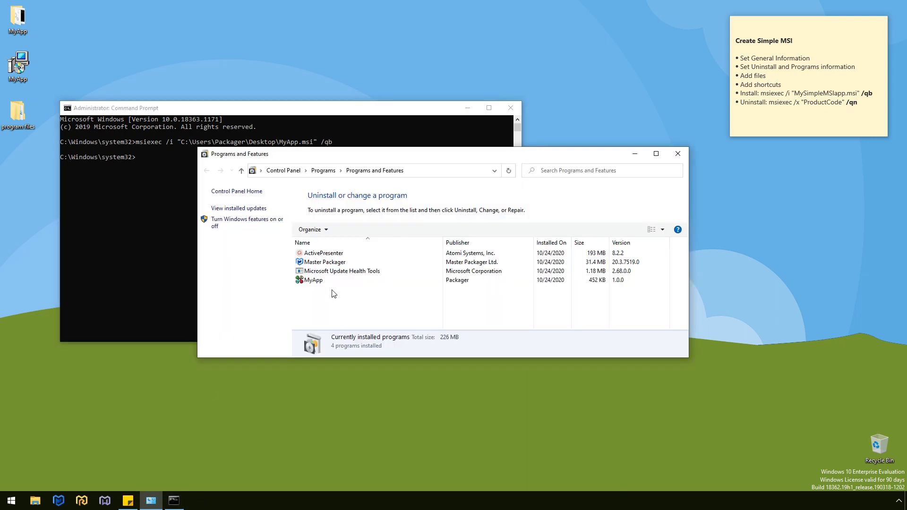
click(331, 281)
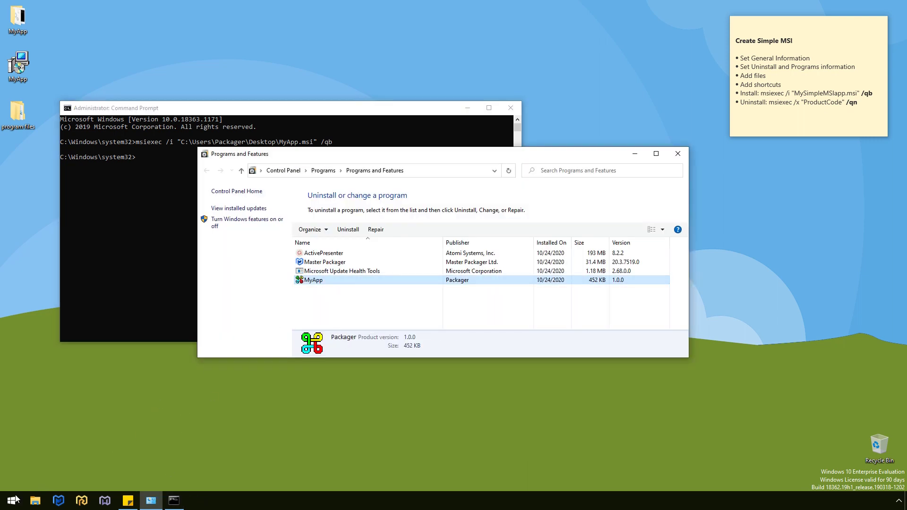
click(12, 500)
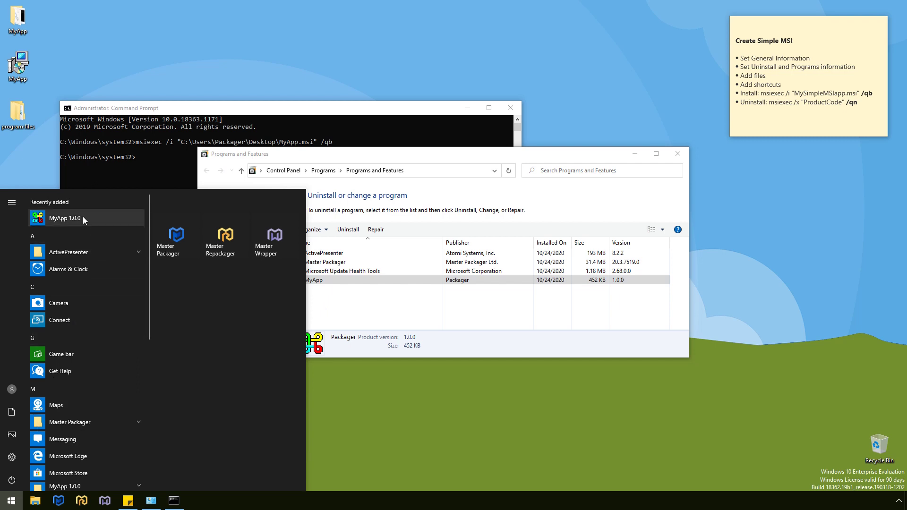
click(69, 218)
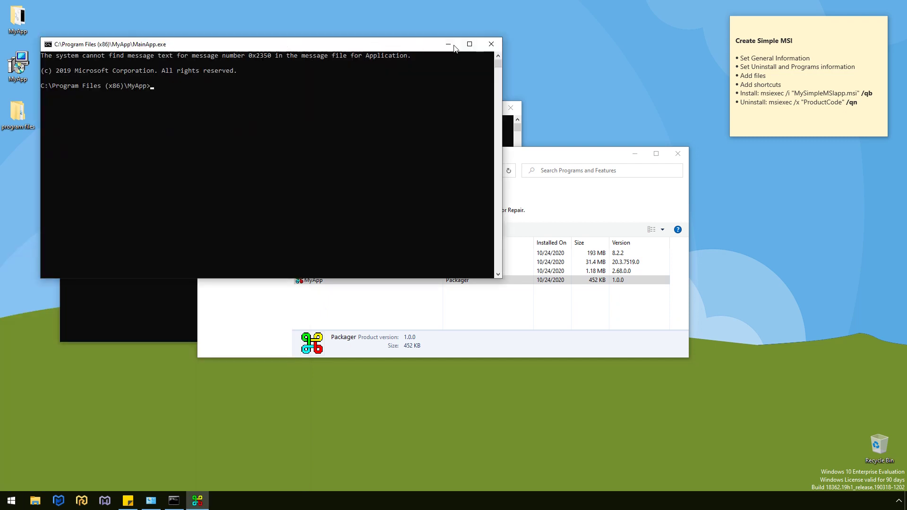
click(492, 44)
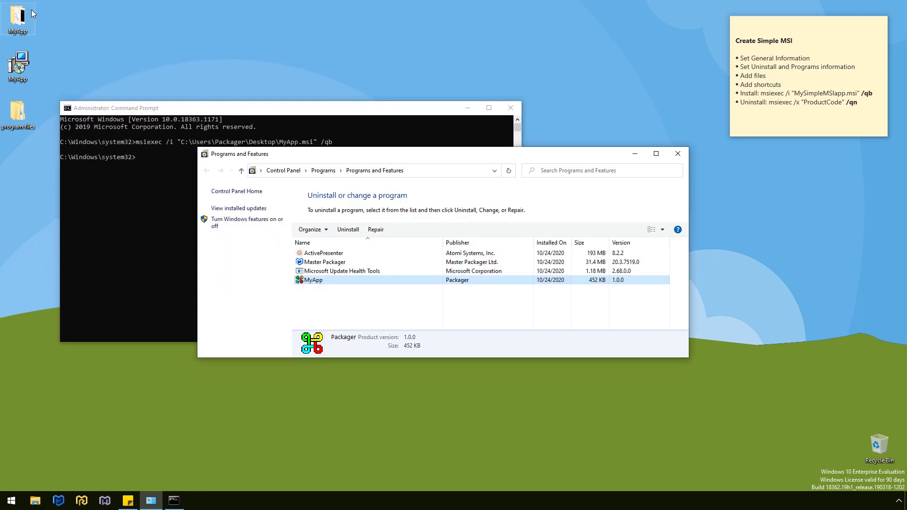
Step: Examine the installed files in C:\Program Files (x86)\MyApp with File Explorer
click(38, 500)
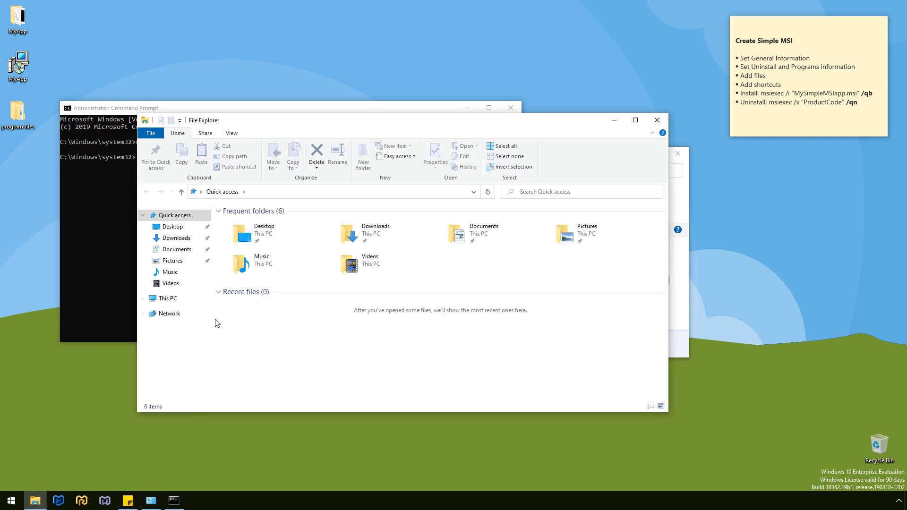
click(173, 298)
click(287, 324)
double_click(287, 324)
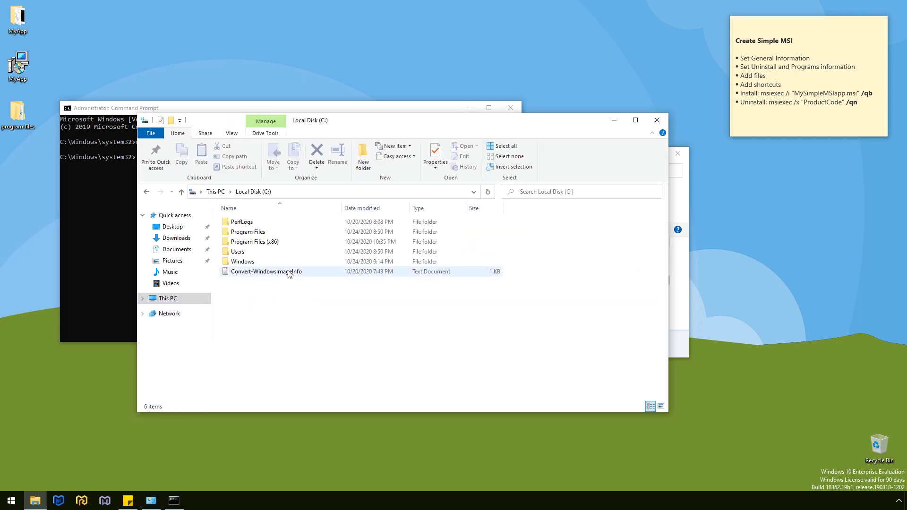
double_click(283, 239)
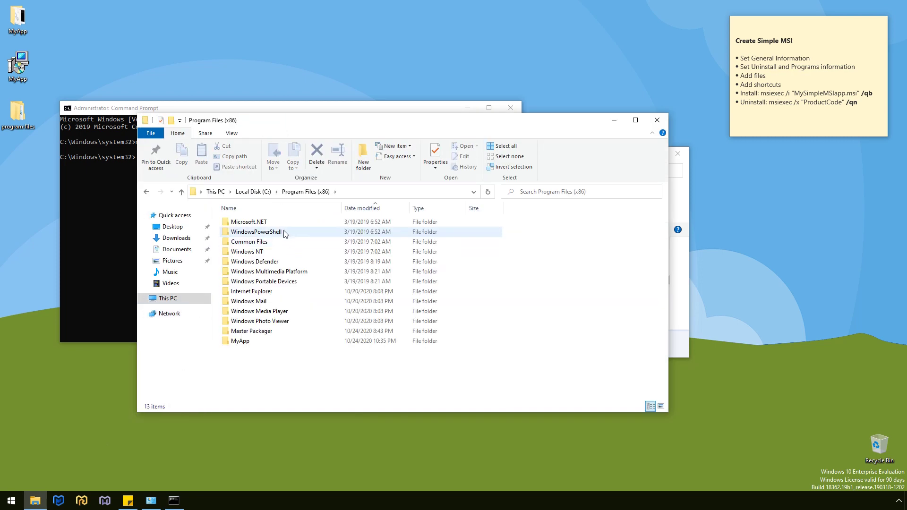
double_click(246, 341)
drag(303, 307, 240, 208)
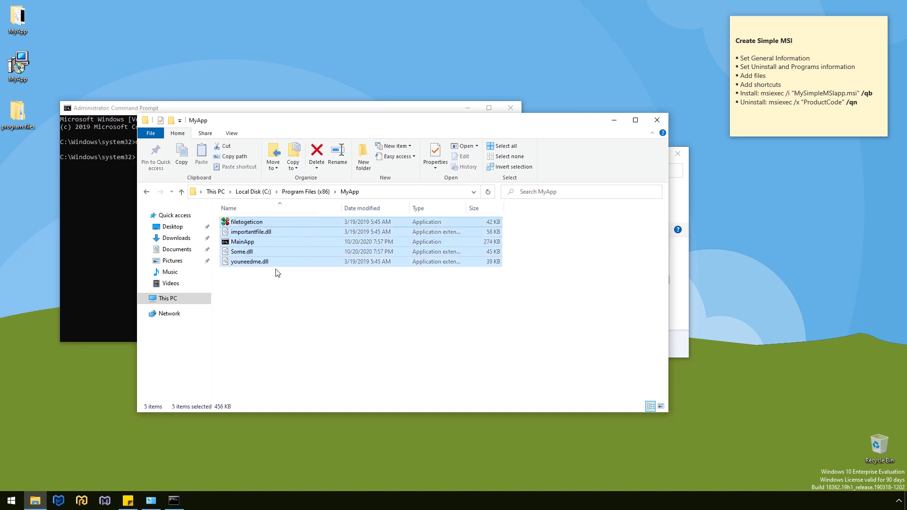
click(321, 328)
click(665, 121)
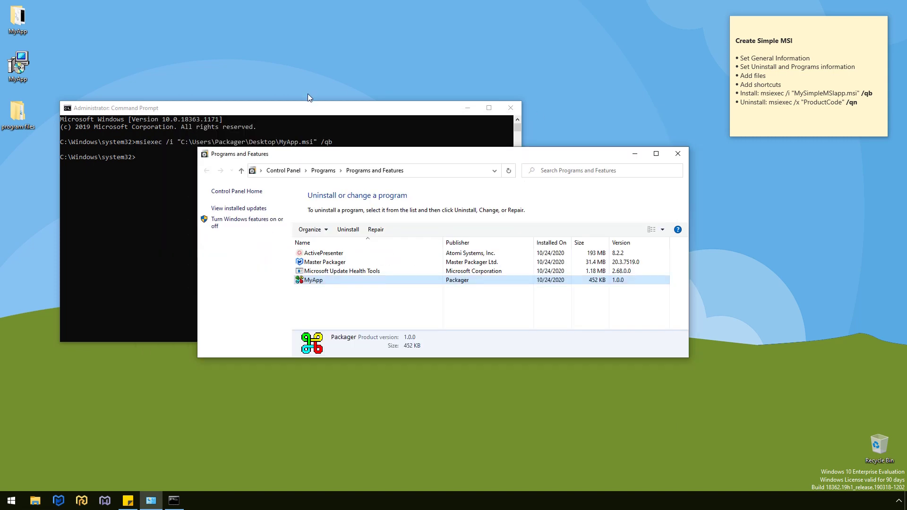
Step: Open the desktop MyApp.msi in Master Packager and begin an msiexec /x command in Command Prompt
right_click(11, 66)
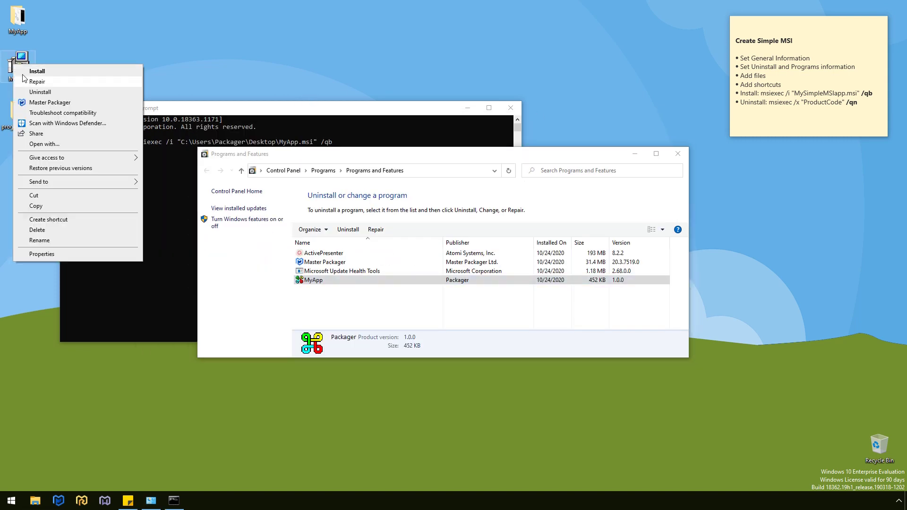
click(41, 103)
click(155, 171)
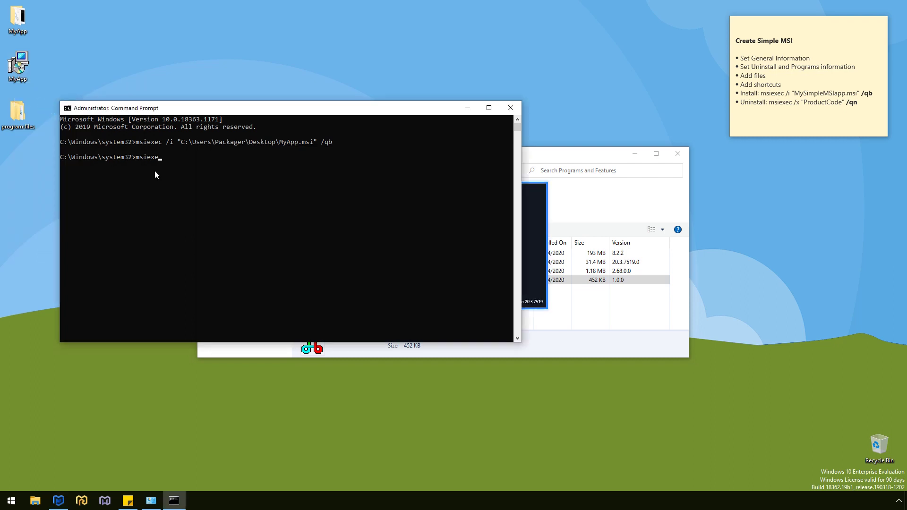
text(msiexec /x)
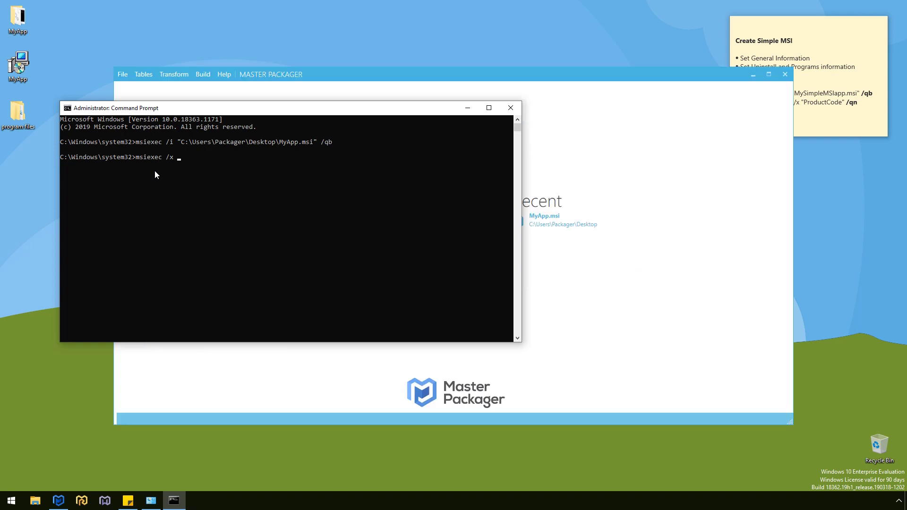
Step: Copy the MyApp Product Code from the General Information in Master Packager and close the program
click(326, 74)
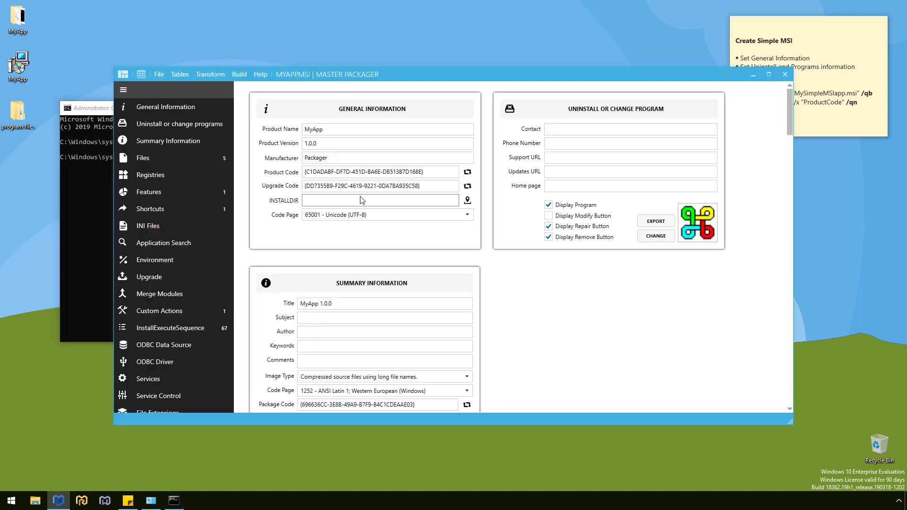
drag(425, 172, 318, 176)
right_click(326, 176)
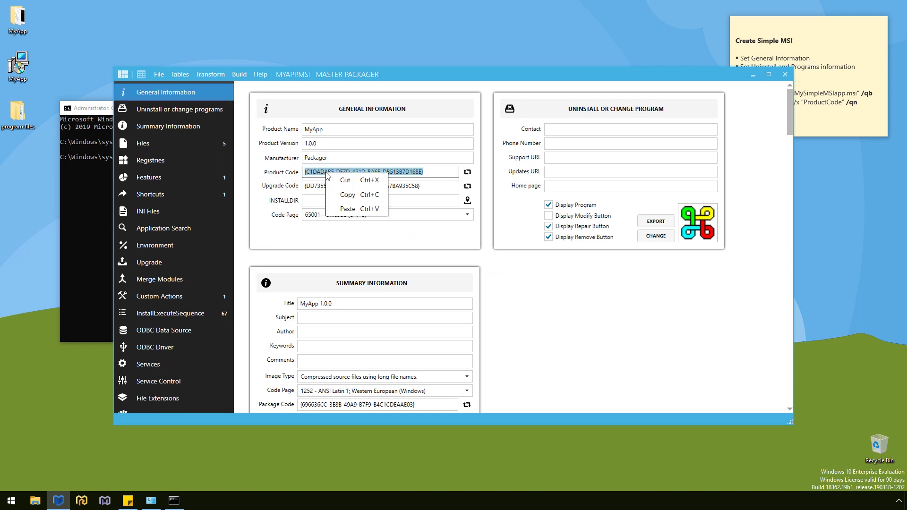
click(343, 194)
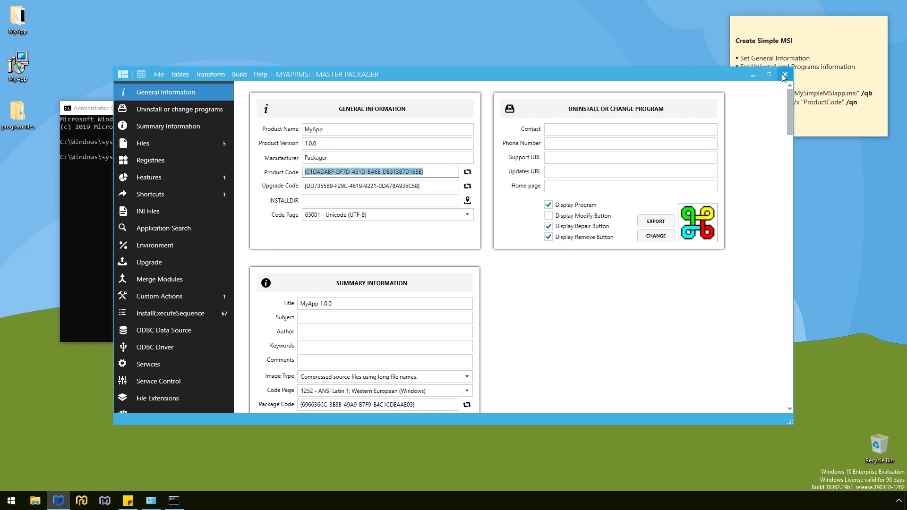
key(alt+F4)
Step: Complete the msiexec /x command with the copied product code and /qn, run the uninstall, and minimize Command Prompt
right_click(199, 184)
text(/q)
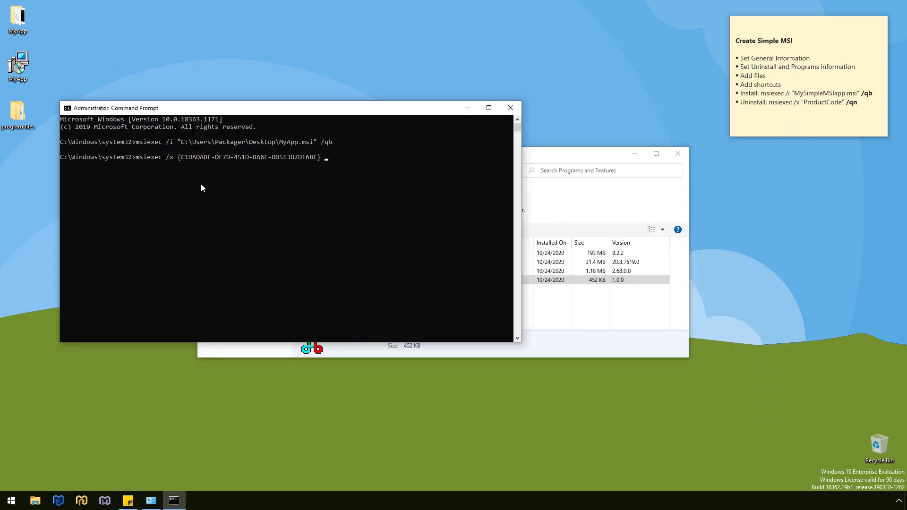
text(n)
key(Return)
click(467, 107)
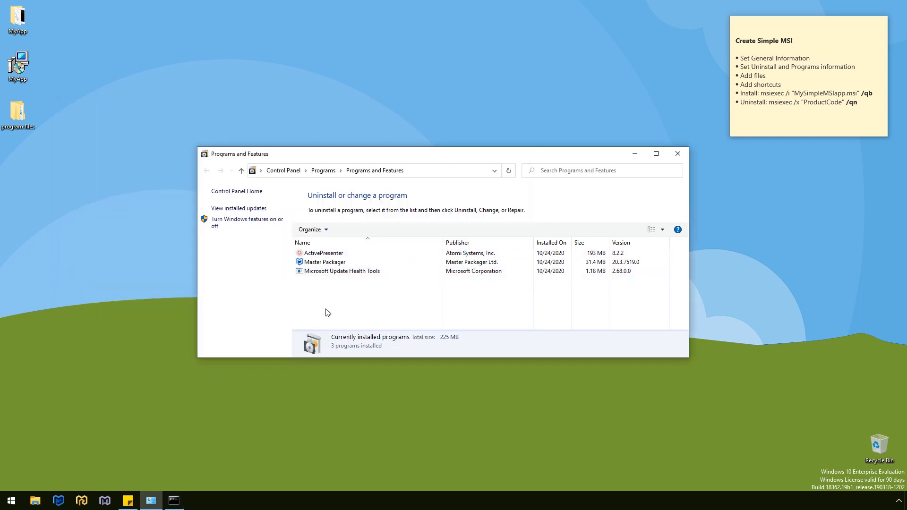
Step: Check C:\Program Files (x86) in File Explorer for the MyApp folder, with the folders sorted by date modified
click(35, 501)
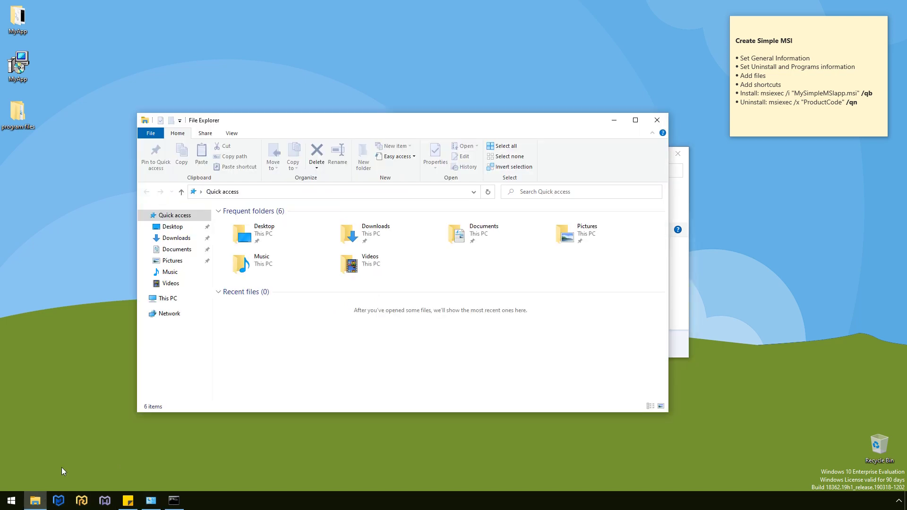
click(170, 299)
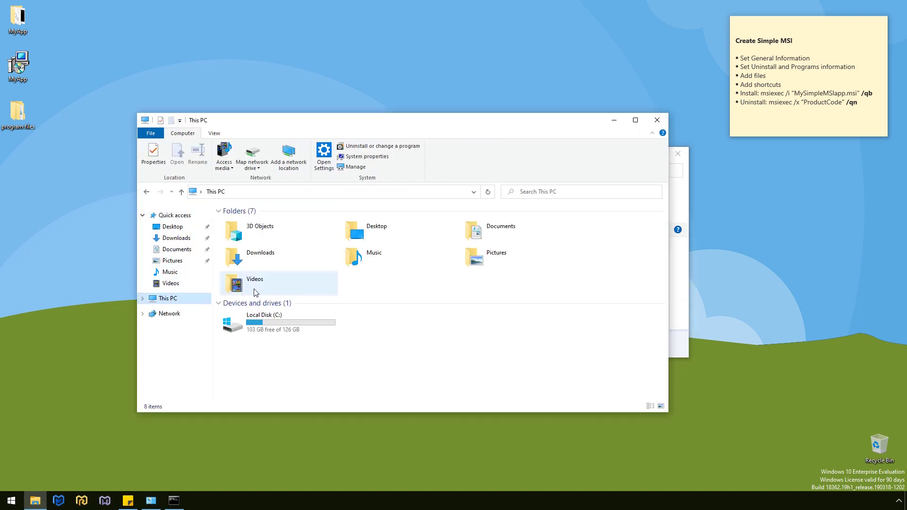
double_click(258, 321)
double_click(255, 242)
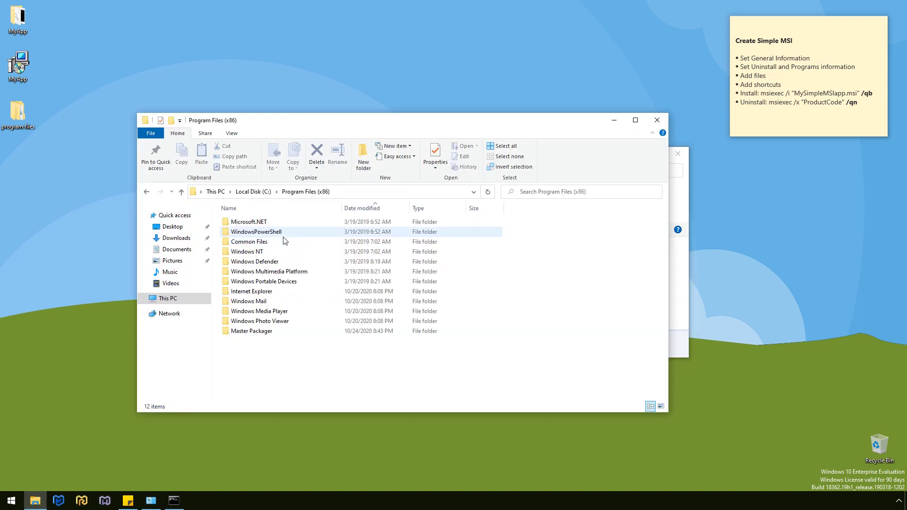
click(351, 209)
click(352, 210)
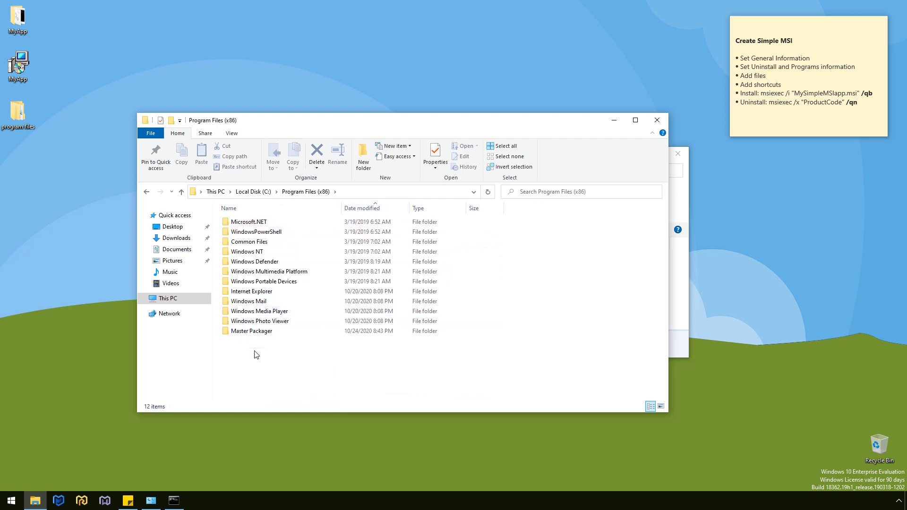